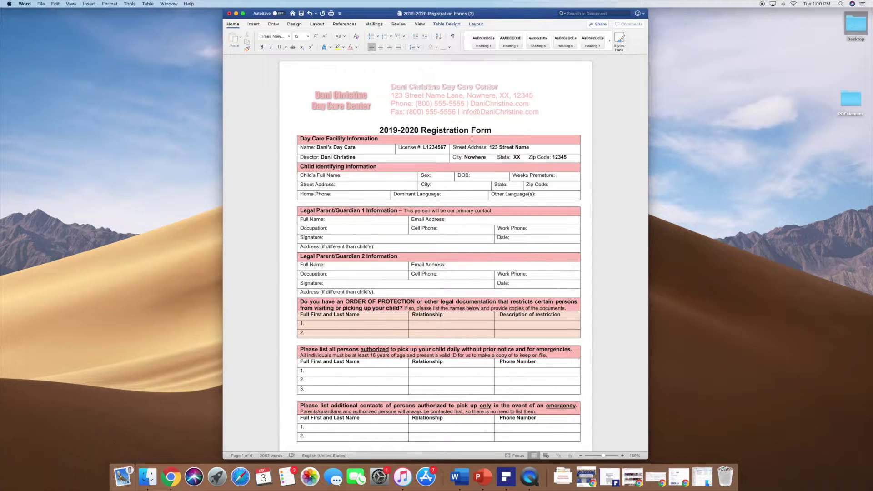
{"action": "scroll", "coordinate": [431, 114], "scroll_direction": "down", "scroll_amount": 3}
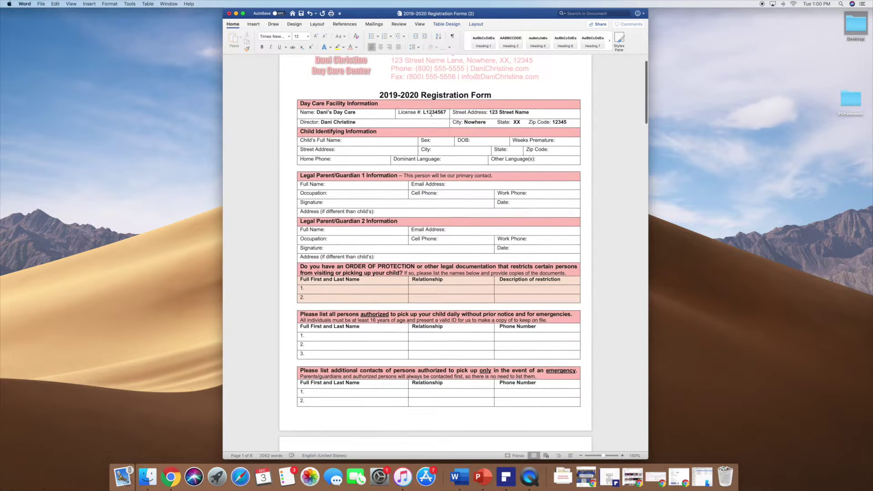
{"action": "scroll", "coordinate": [383, 102], "scroll_direction": "up", "scroll_amount": 3}
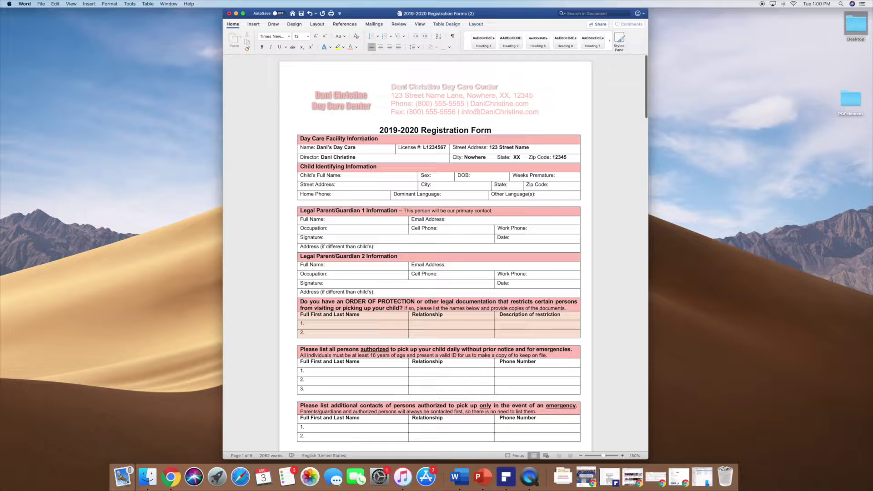
{"action": "scroll", "coordinate": [399, 111], "scroll_direction": "down", "scroll_amount": 5}
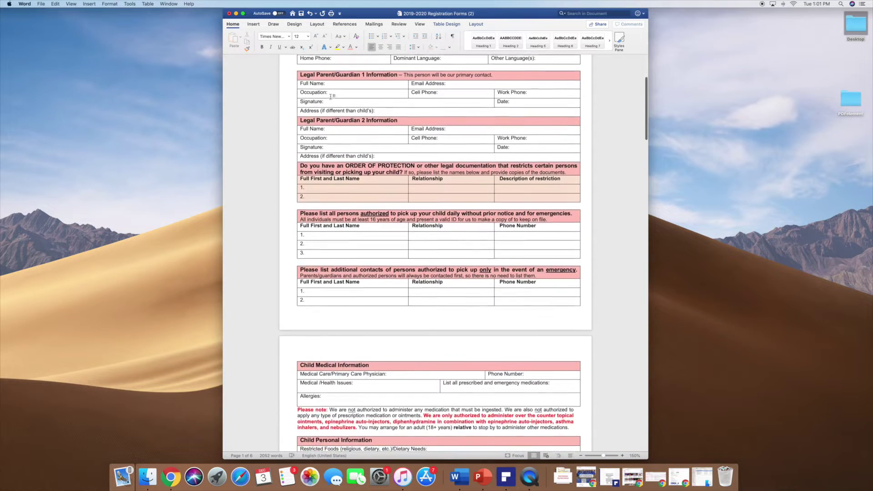
{"action": "scroll", "coordinate": [331, 97], "scroll_direction": "up", "scroll_amount": 5}
{"action": "scroll", "coordinate": [391, 125], "scroll_direction": "down", "scroll_amount": 1}
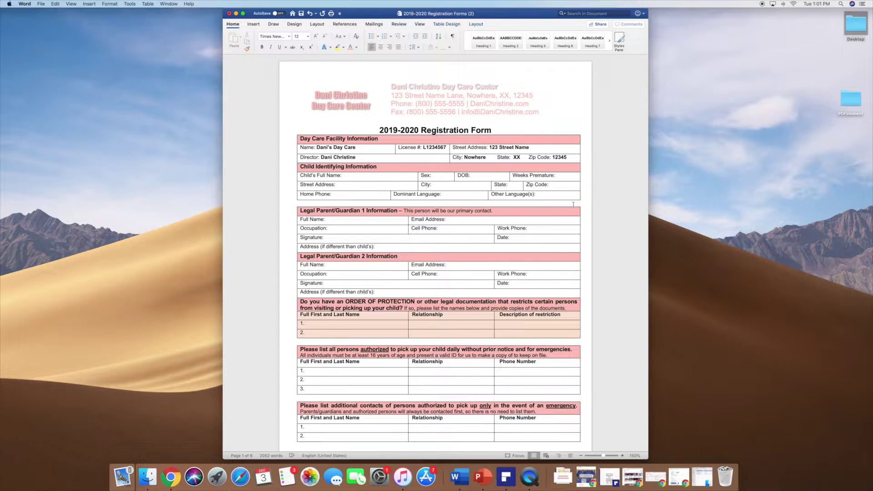
{"action": "scroll", "coordinate": [574, 204], "scroll_direction": "down", "scroll_amount": 1}
{"action": "scroll", "coordinate": [572, 205], "scroll_direction": "up", "scroll_amount": 1}
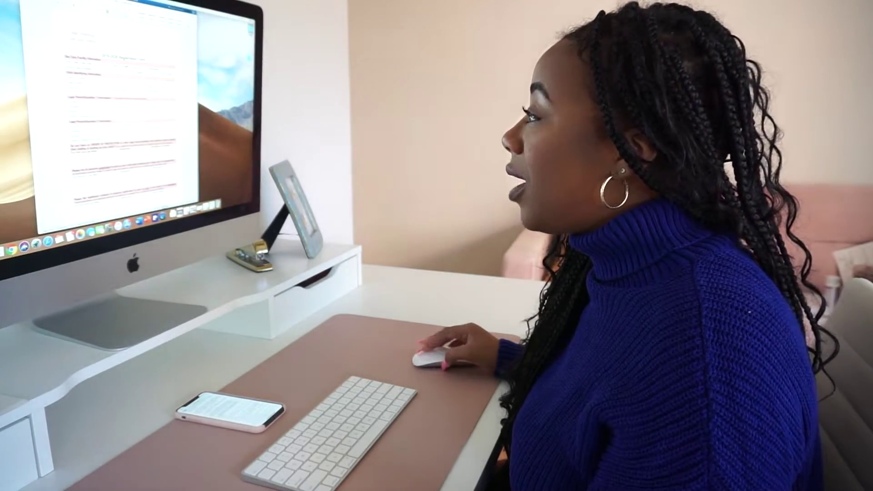
{"action": "scroll", "coordinate": [121, 127], "scroll_direction": "down", "scroll_amount": 2}
{"action": "scroll", "coordinate": [120, 136], "scroll_direction": "down", "scroll_amount": 2}
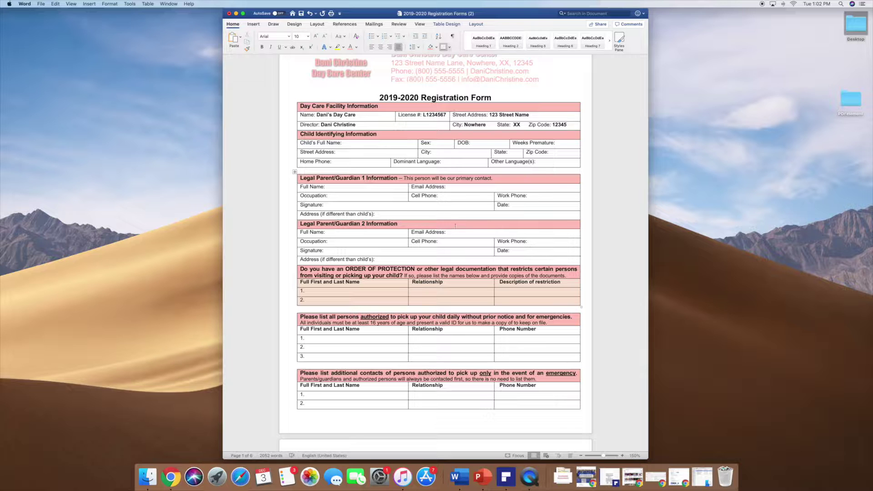
{"action": "scroll", "coordinate": [350, 216], "scroll_direction": "down", "scroll_amount": 3}
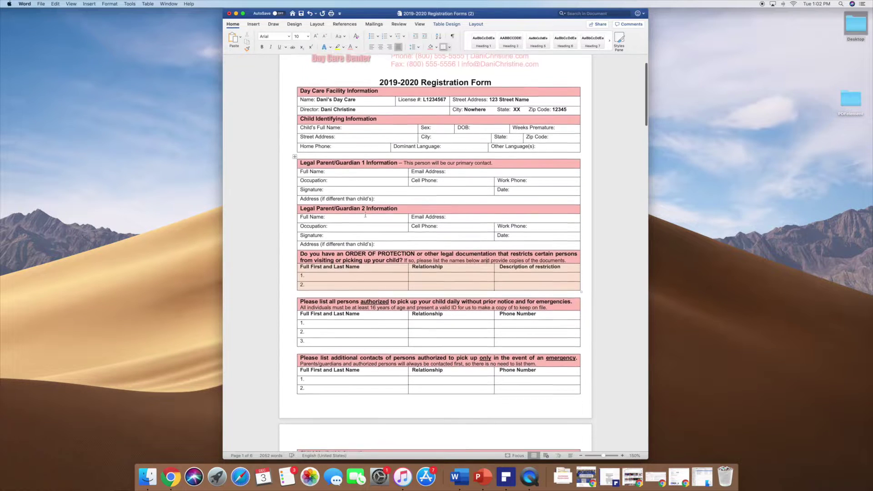
{"action": "scroll", "coordinate": [366, 213], "scroll_direction": "up", "scroll_amount": 3}
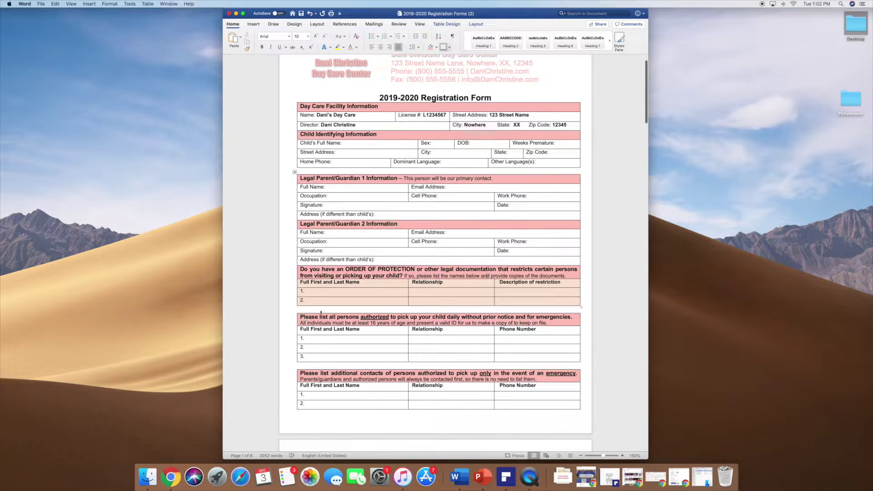
{"action": "scroll", "coordinate": [324, 323], "scroll_direction": "down", "scroll_amount": 3}
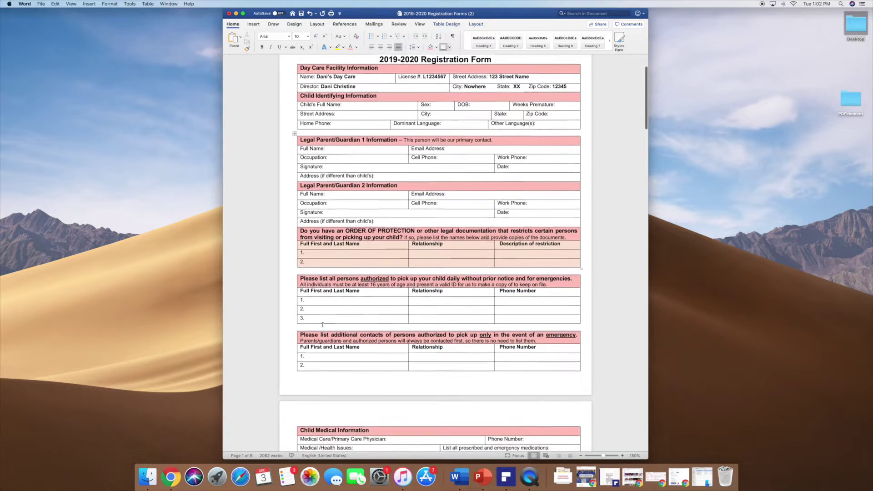
{"action": "left_click_drag", "start_coordinate": [352, 278], "coordinate": [394, 273]}
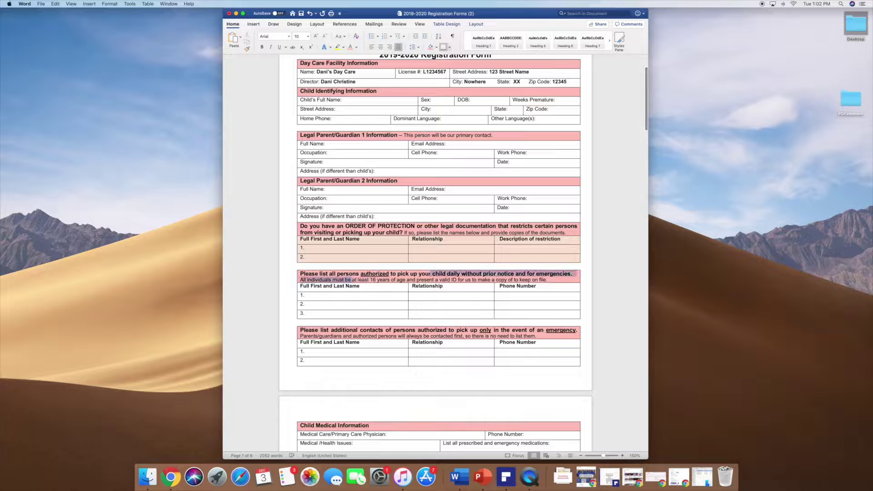
{"action": "left_click", "coordinate": [394, 279]}
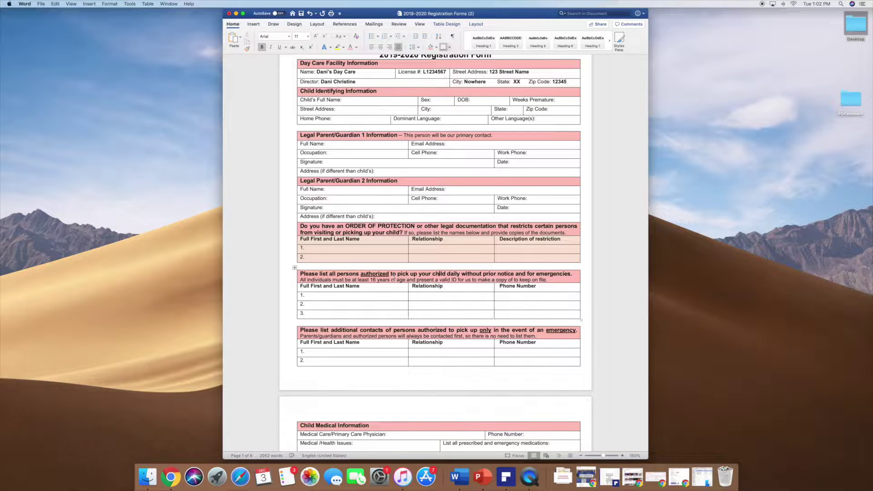
{"action": "scroll", "coordinate": [394, 277], "scroll_direction": "up", "scroll_amount": 5}
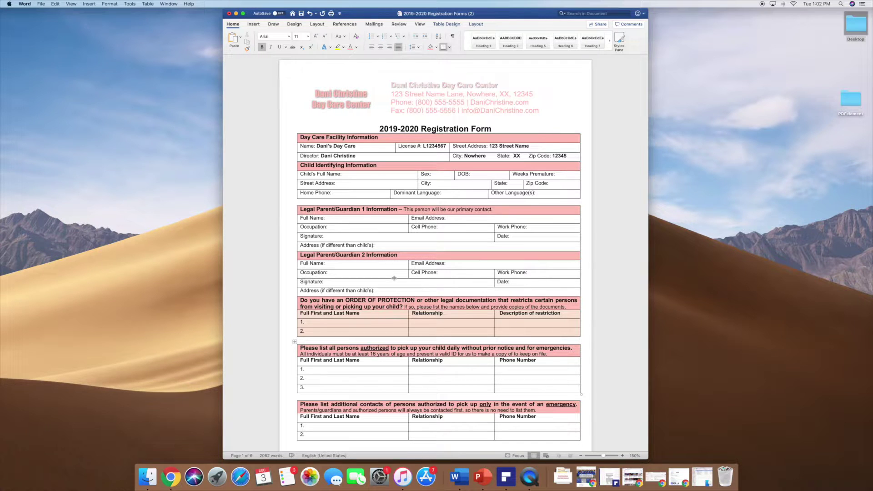
{"action": "scroll", "coordinate": [394, 278], "scroll_direction": "down", "scroll_amount": 1}
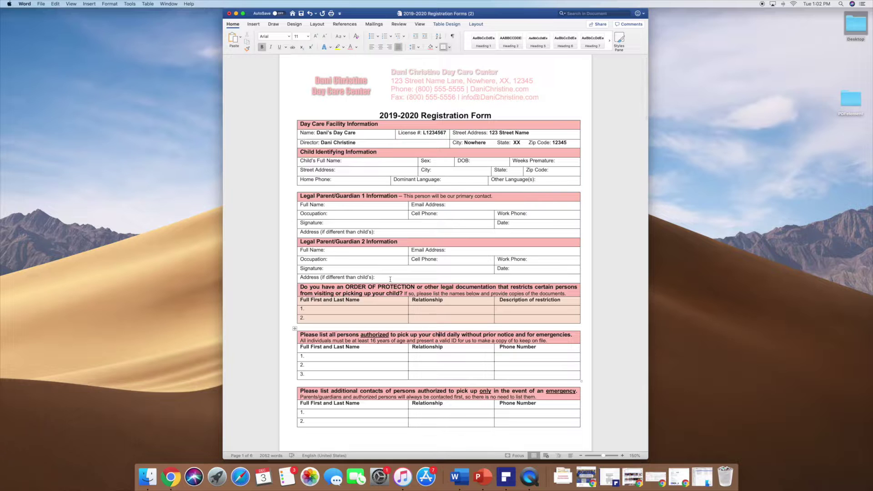
{"action": "scroll", "coordinate": [391, 279], "scroll_direction": "down", "scroll_amount": 5}
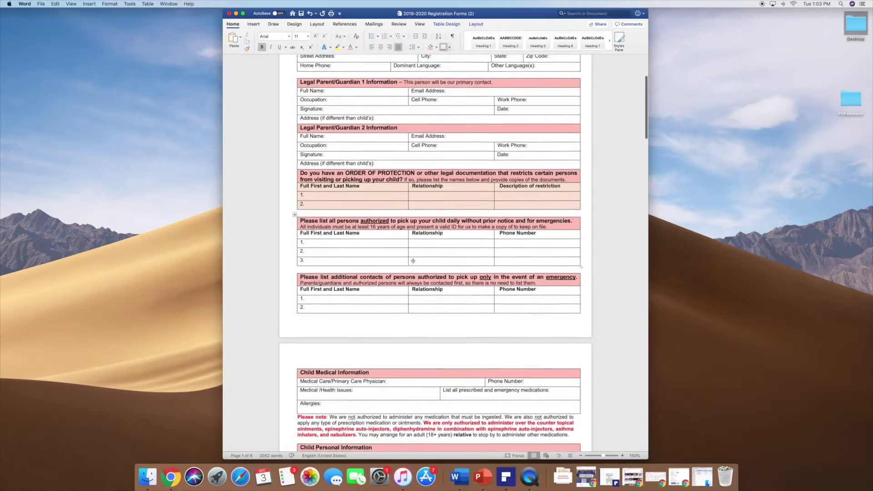
Scroll to page 2 and select all rows of the Schedule table.
{"action": "scroll", "coordinate": [413, 260], "scroll_direction": "down", "scroll_amount": 5}
{"action": "scroll", "coordinate": [414, 260], "scroll_direction": "down", "scroll_amount": 5}
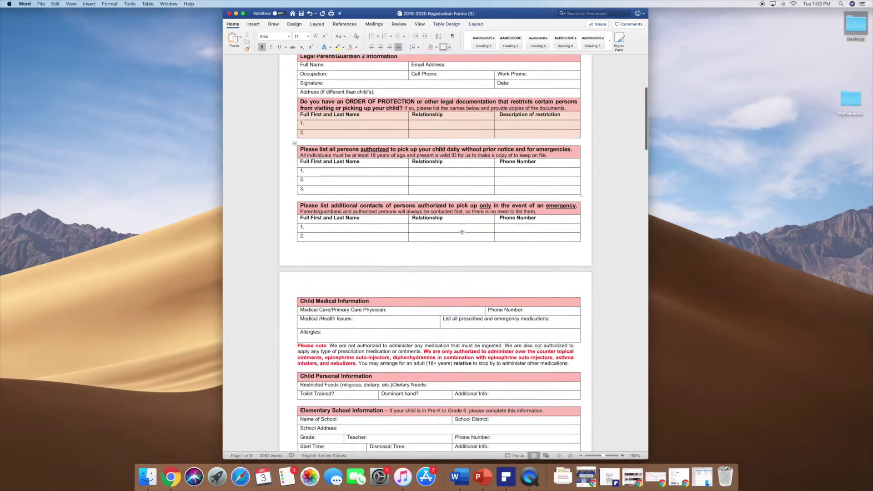
{"action": "scroll", "coordinate": [466, 244], "scroll_direction": "down", "scroll_amount": 15}
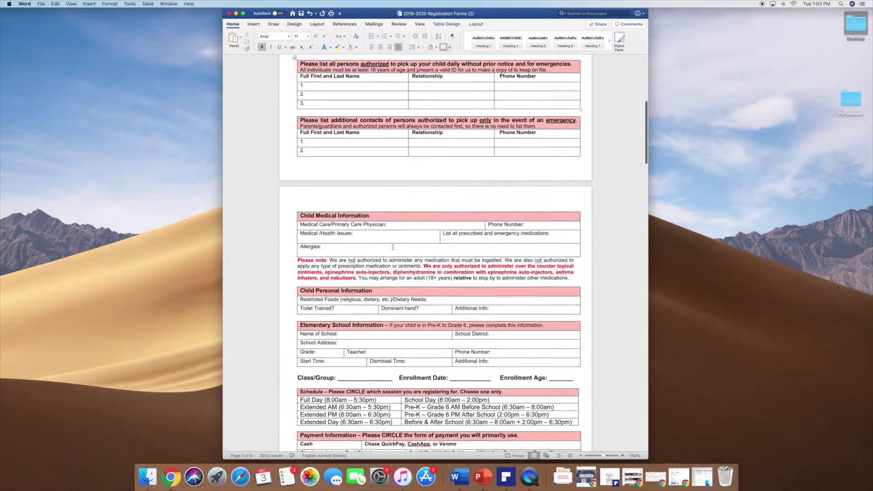
{"action": "scroll", "coordinate": [392, 247], "scroll_direction": "up", "scroll_amount": 6}
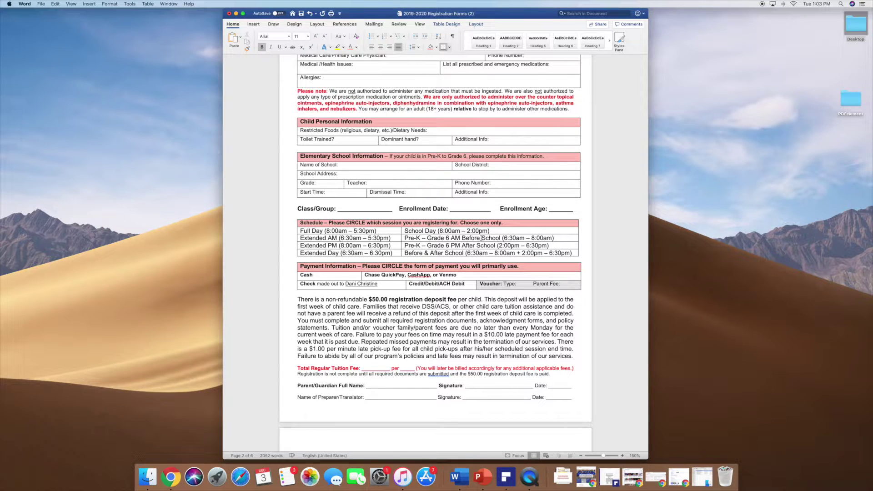
{"action": "left_click_drag", "start_coordinate": [291, 227], "coordinate": [295, 258]}
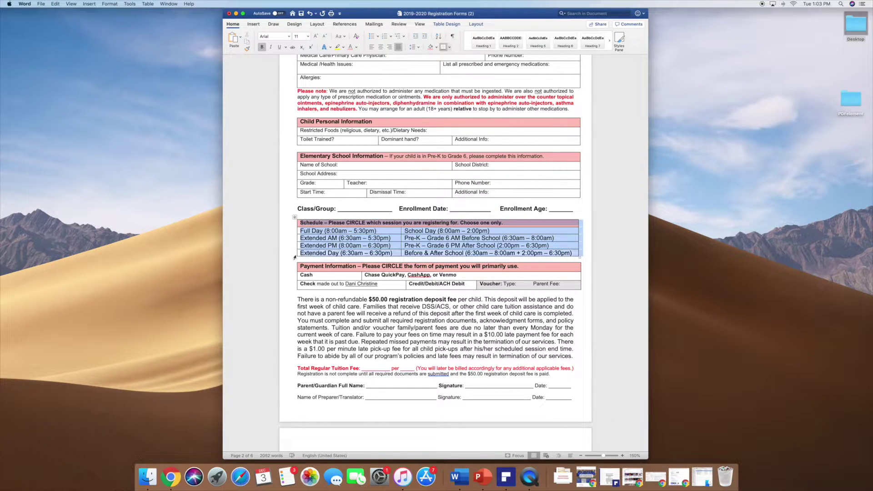
Select the Extended AM session row, then clear the Schedule table selection.
{"action": "left_click", "coordinate": [293, 238]}
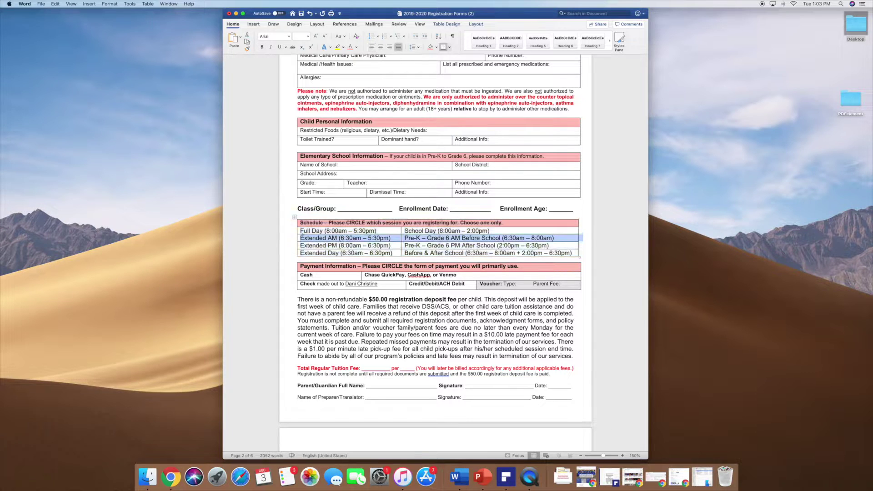
{"action": "left_click", "coordinate": [334, 230]}
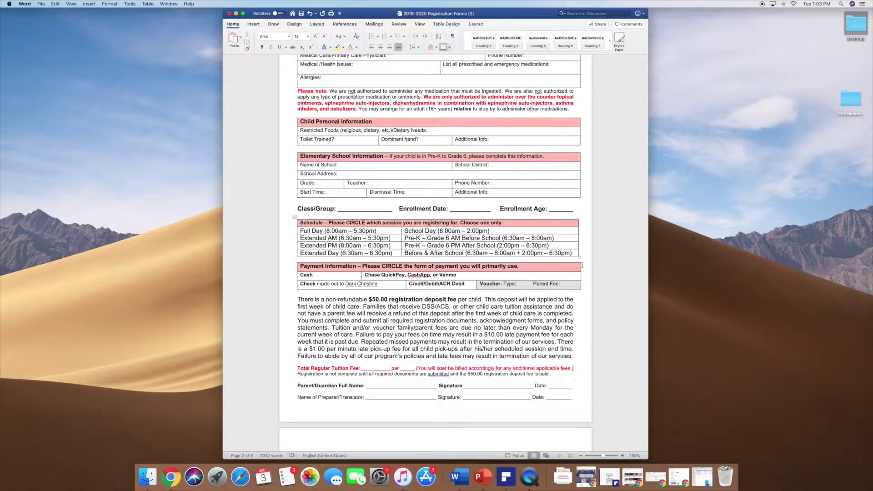
{"action": "scroll", "coordinate": [582, 265], "scroll_direction": "up", "scroll_amount": 2}
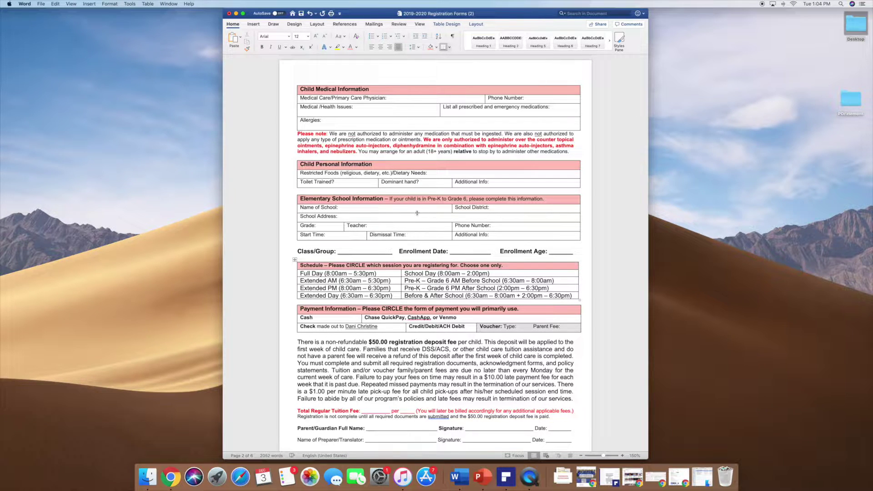
{"action": "scroll", "coordinate": [380, 218], "scroll_direction": "down", "scroll_amount": 2}
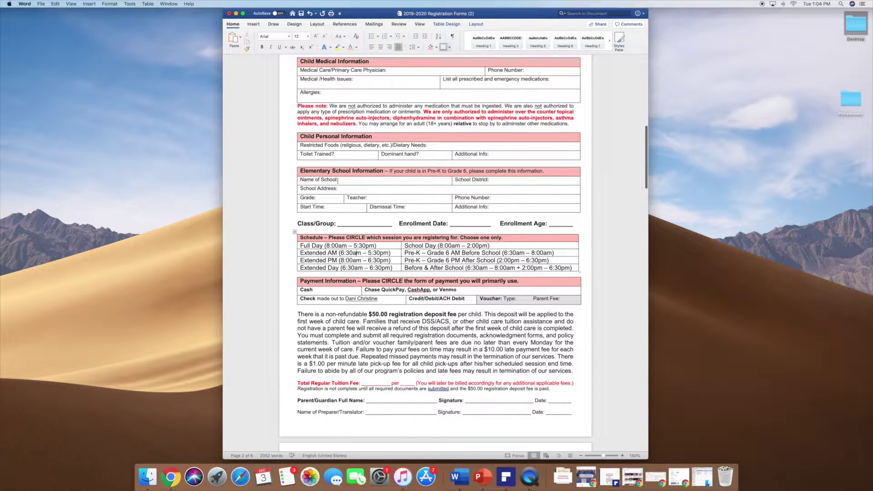
{"action": "scroll", "coordinate": [441, 199], "scroll_direction": "down", "scroll_amount": 4}
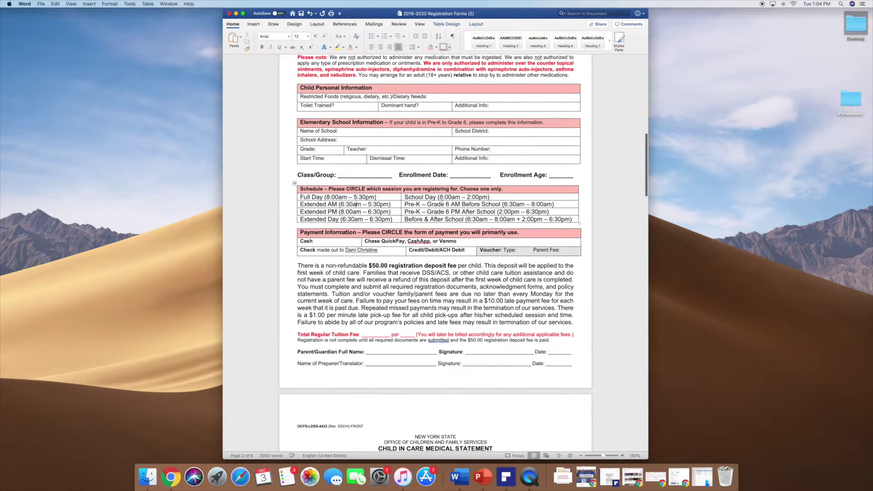
{"action": "left_click", "coordinate": [385, 278]}
{"action": "left_click_drag", "start_coordinate": [298, 265], "coordinate": [567, 314]}
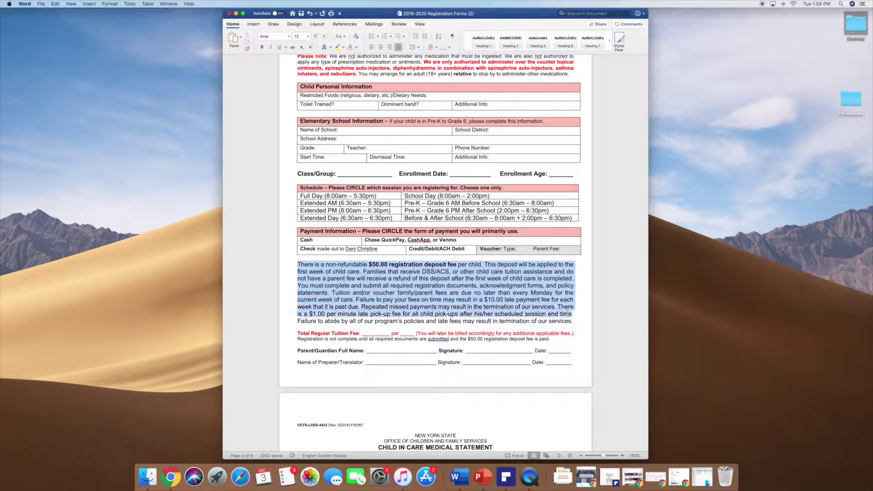
{"action": "left_click", "coordinate": [553, 315]}
{"action": "scroll", "coordinate": [384, 271], "scroll_direction": "down", "scroll_amount": 3}
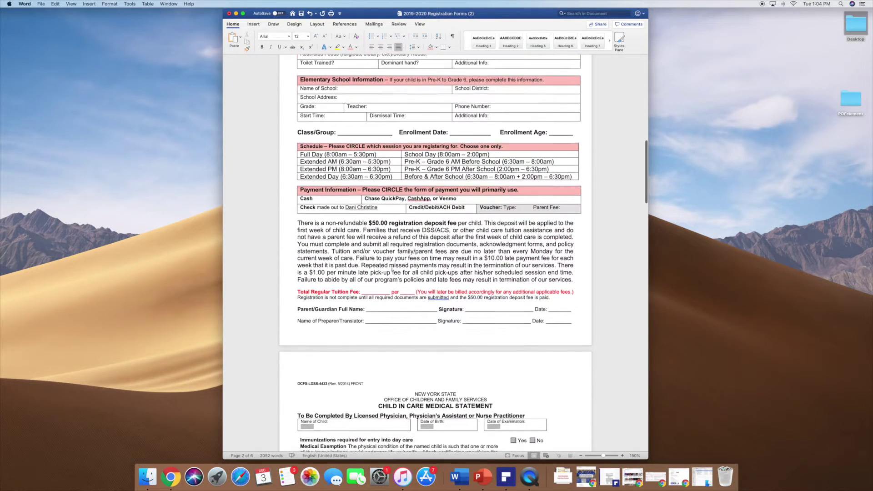
{"action": "scroll", "coordinate": [392, 268], "scroll_direction": "up", "scroll_amount": 1}
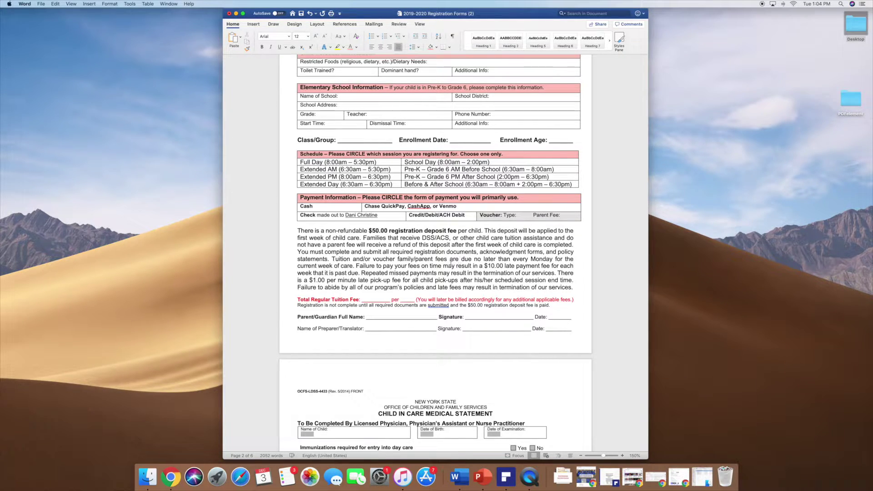
{"action": "left_click_drag", "start_coordinate": [493, 279], "coordinate": [574, 280]}
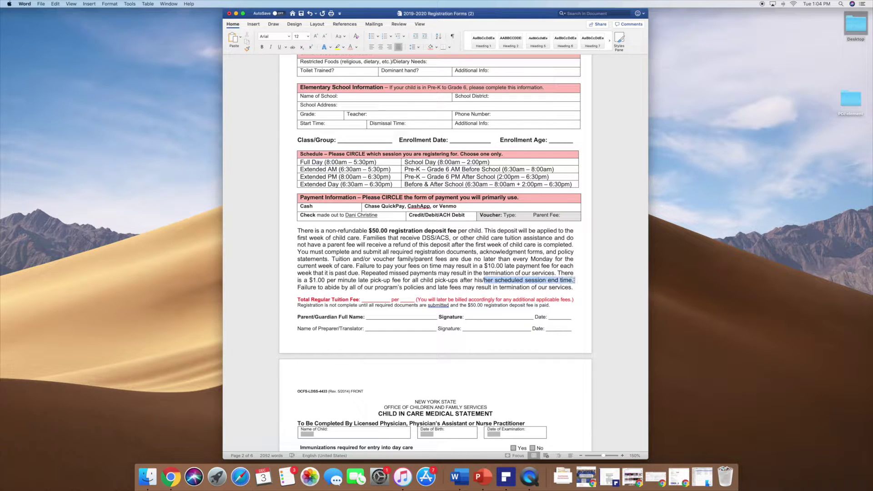
{"action": "left_click", "coordinate": [466, 268]}
{"action": "scroll", "coordinate": [463, 268], "scroll_direction": "down", "scroll_amount": 2}
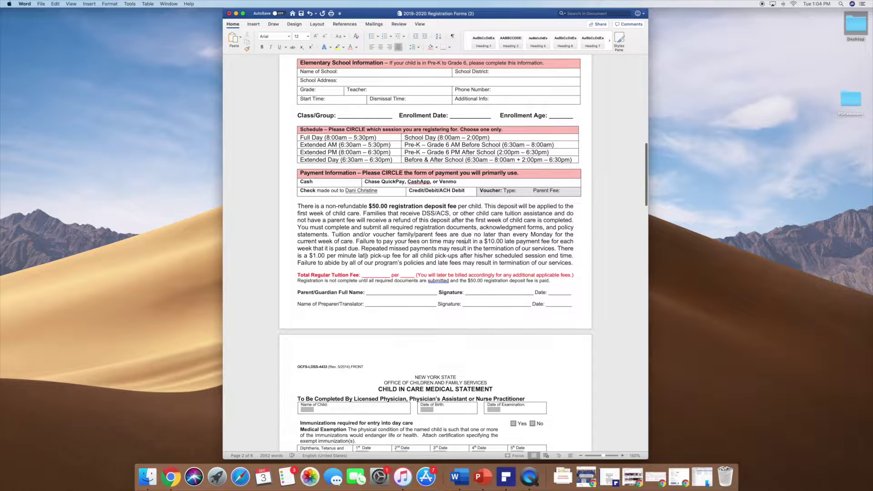
{"action": "left_click_drag", "start_coordinate": [373, 255], "coordinate": [412, 256]}
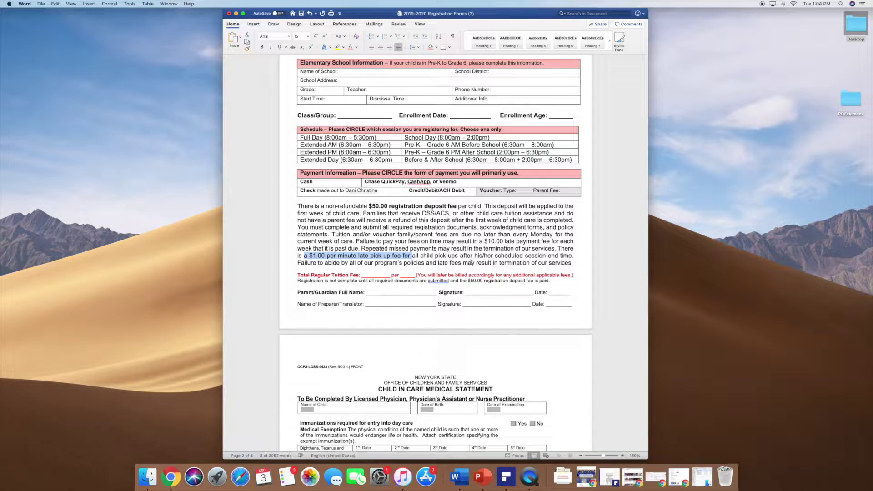
{"action": "left_click", "coordinate": [433, 256]}
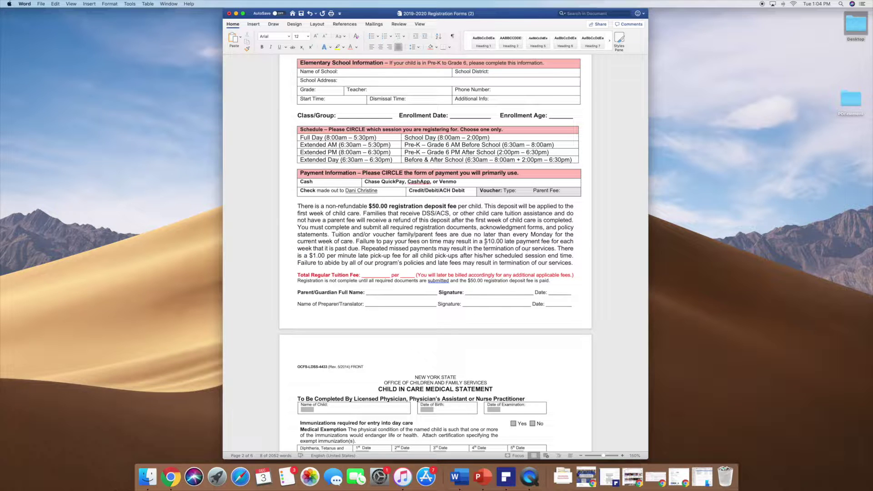
{"action": "left_click_drag", "start_coordinate": [481, 240], "coordinate": [545, 244]}
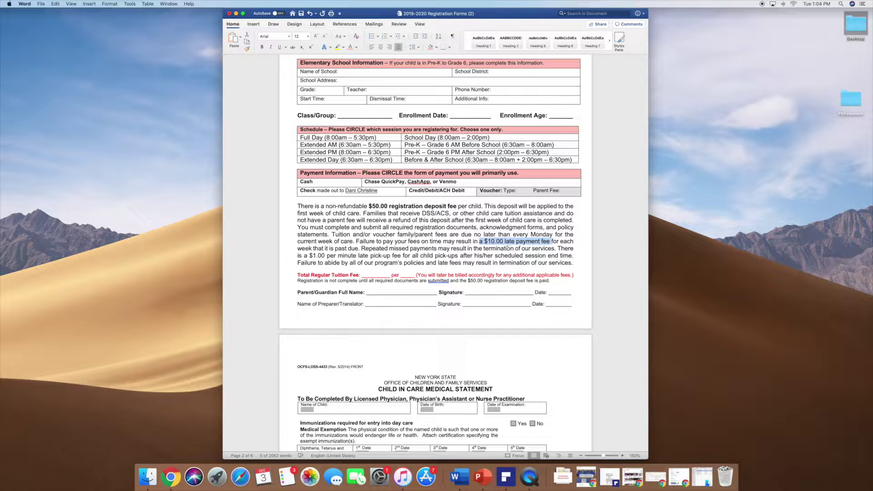
{"action": "left_click", "coordinate": [392, 232]}
{"action": "scroll", "coordinate": [439, 241], "scroll_direction": "up", "scroll_amount": 5}
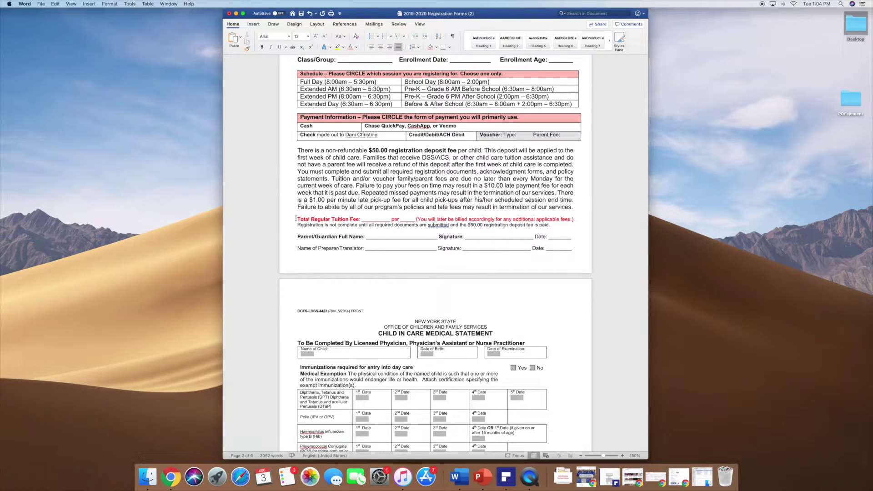
{"action": "left_click_drag", "start_coordinate": [296, 219], "coordinate": [325, 249]}
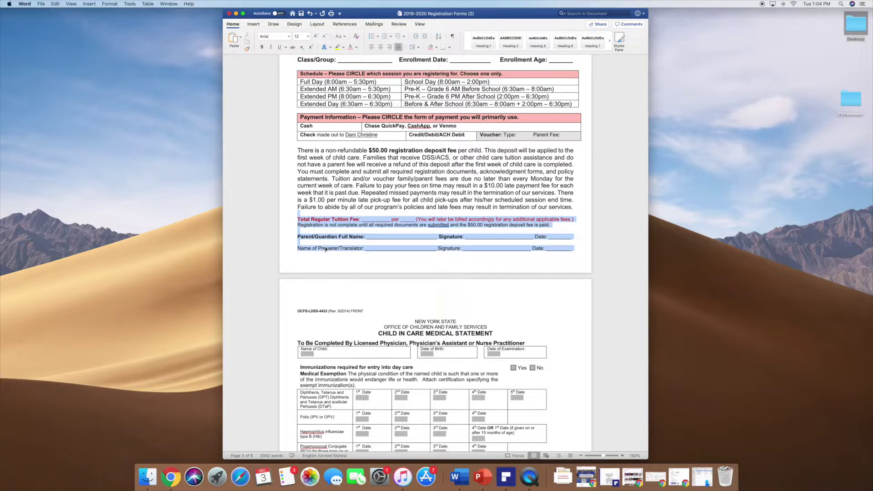
{"action": "left_click", "coordinate": [291, 238]}
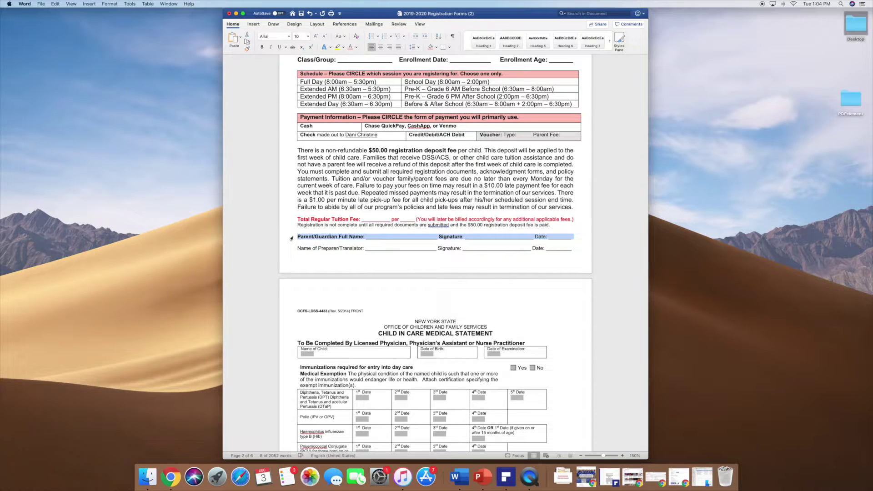
{"action": "scroll", "coordinate": [314, 237], "scroll_direction": "down", "scroll_amount": 5}
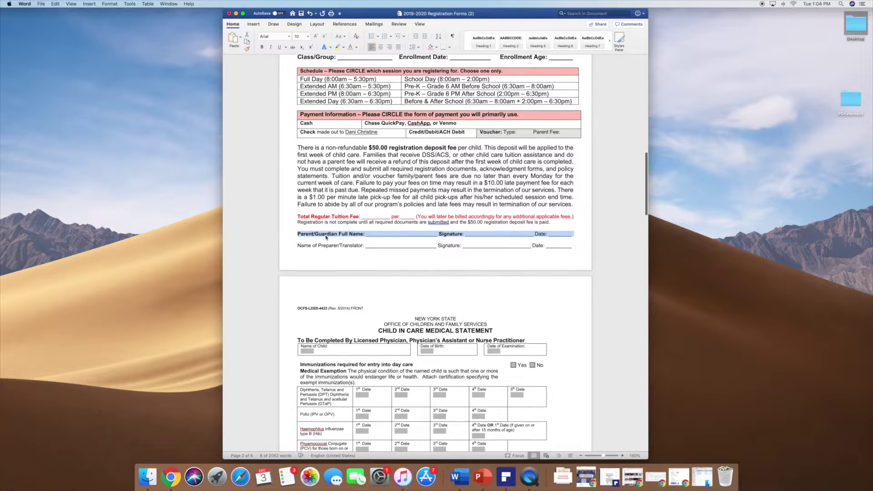
{"action": "scroll", "coordinate": [333, 226], "scroll_direction": "up", "scroll_amount": 15}
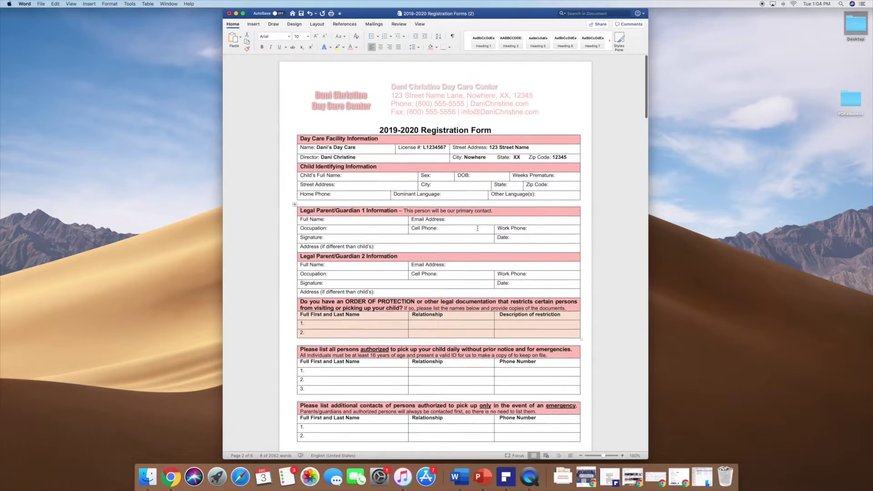
{"action": "scroll", "coordinate": [409, 182], "scroll_direction": "down", "scroll_amount": 20}
{"action": "scroll", "coordinate": [477, 228], "scroll_direction": "down", "scroll_amount": 3}
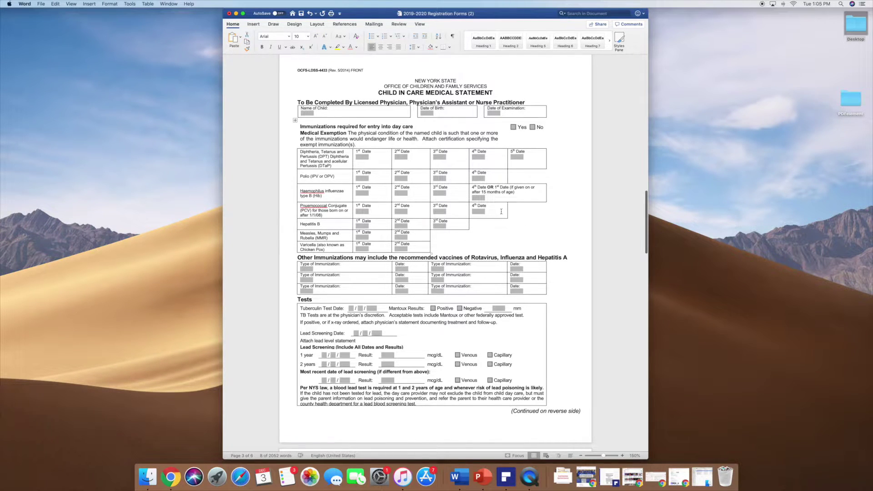
{"action": "scroll", "coordinate": [501, 224], "scroll_direction": "down", "scroll_amount": 2}
{"action": "scroll", "coordinate": [388, 69], "scroll_direction": "up", "scroll_amount": 1}
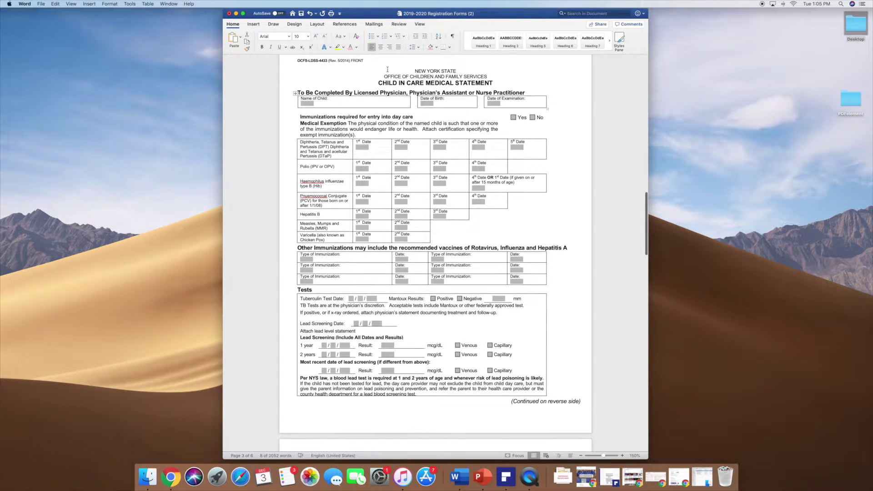
{"action": "scroll", "coordinate": [485, 226], "scroll_direction": "down", "scroll_amount": 2}
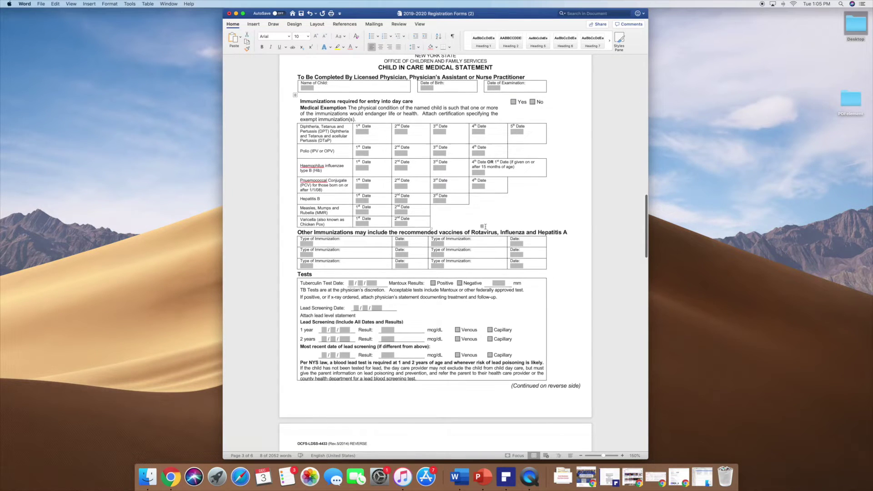
{"action": "scroll", "coordinate": [485, 226], "scroll_direction": "down", "scroll_amount": 20}
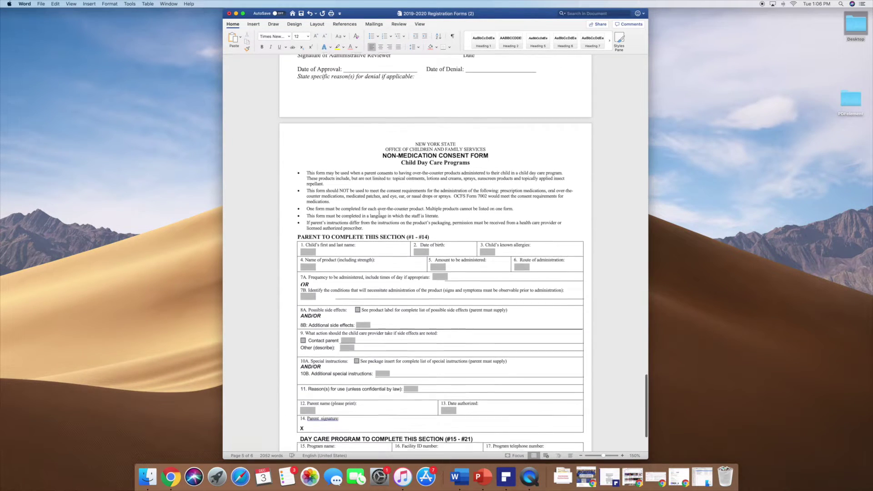
{"action": "scroll", "coordinate": [379, 212], "scroll_direction": "down", "scroll_amount": 3}
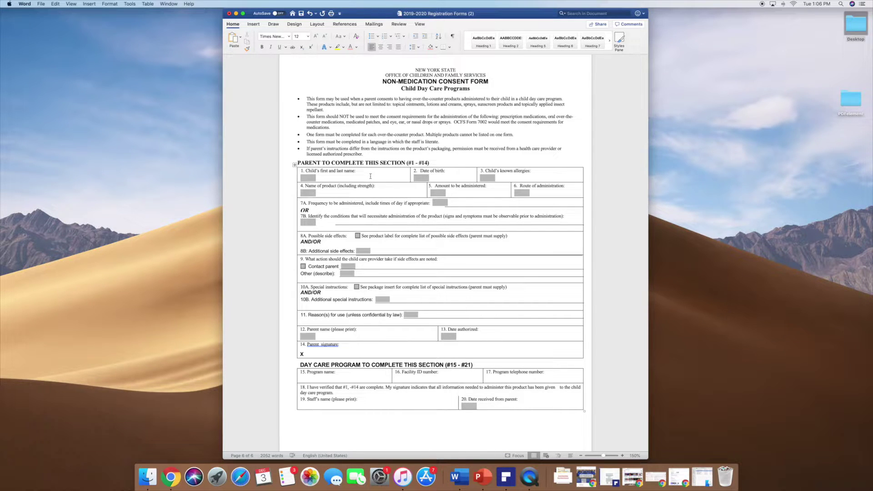
{"action": "scroll", "coordinate": [369, 176], "scroll_direction": "down", "scroll_amount": 1}
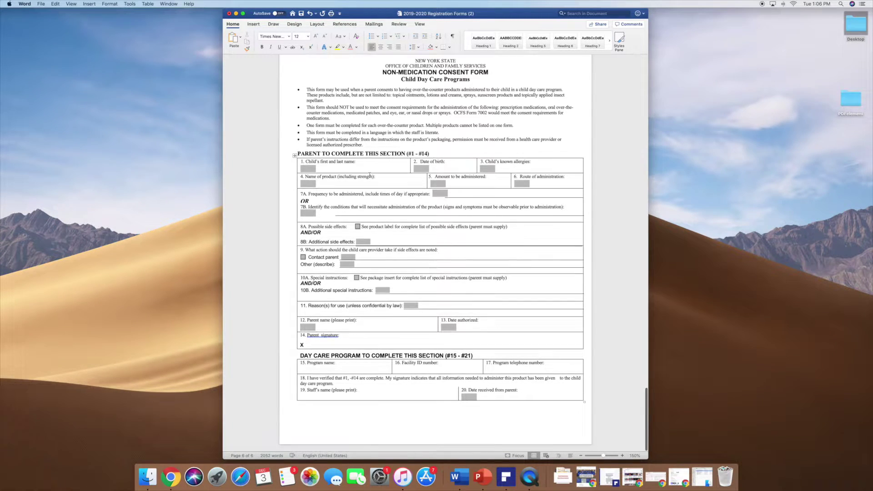
{"action": "scroll", "coordinate": [370, 174], "scroll_direction": "down", "scroll_amount": 1}
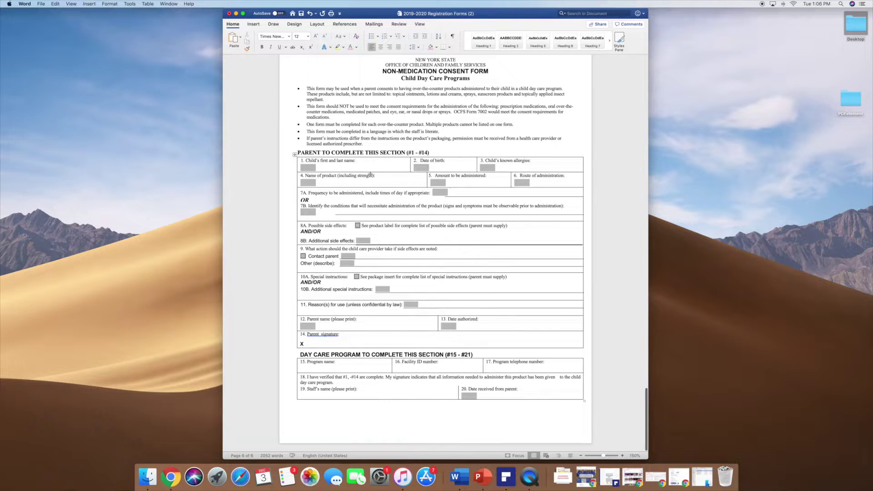
{"action": "scroll", "coordinate": [370, 175], "scroll_direction": "up", "scroll_amount": 3}
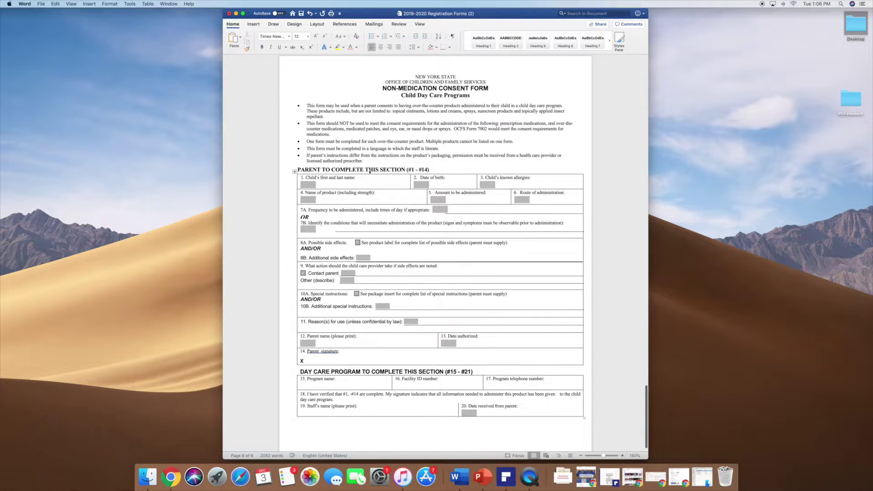
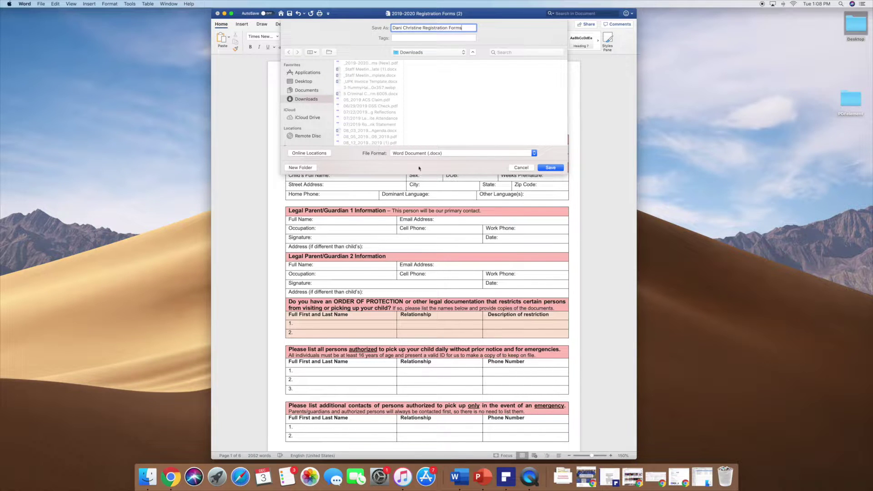
Export the registration form from Word in PDF format, then minimize Word to the desktop.
{"action": "left_click", "coordinate": [423, 154]}
{"action": "left_click", "coordinate": [427, 225]}
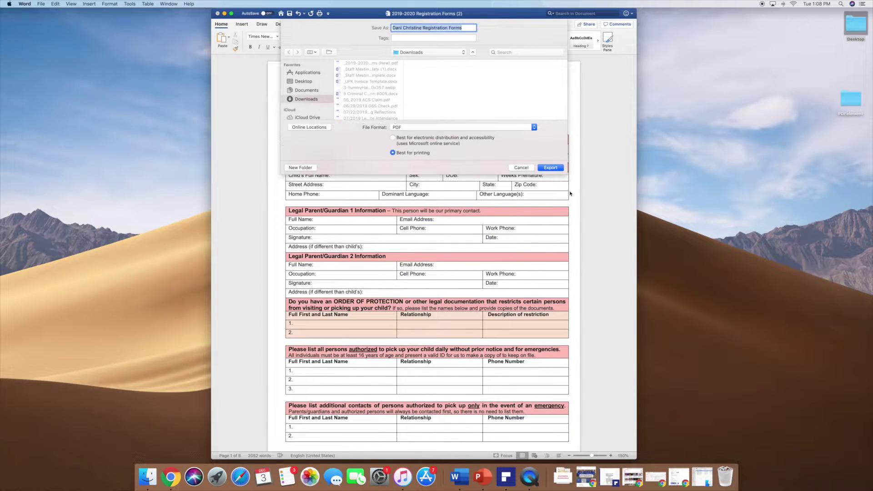
{"action": "left_click", "coordinate": [550, 168]}
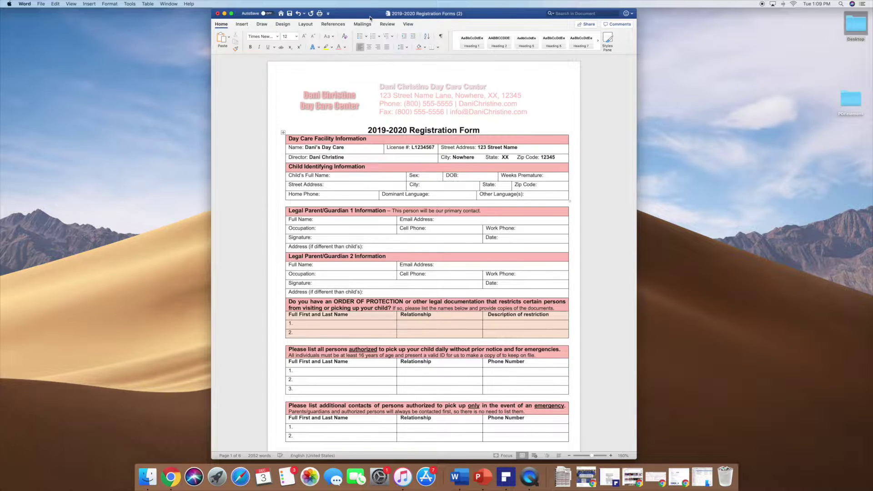
{"action": "left_click", "coordinate": [224, 13]}
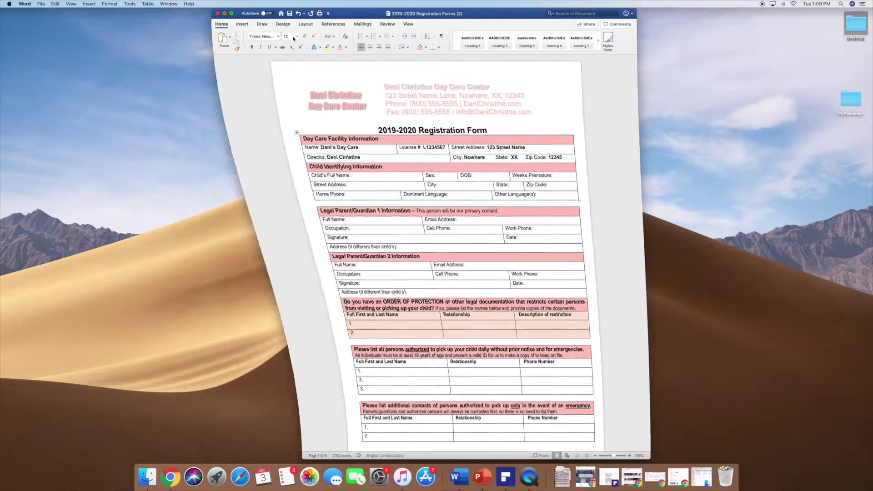
{"action": "left_click", "coordinate": [551, 476]}
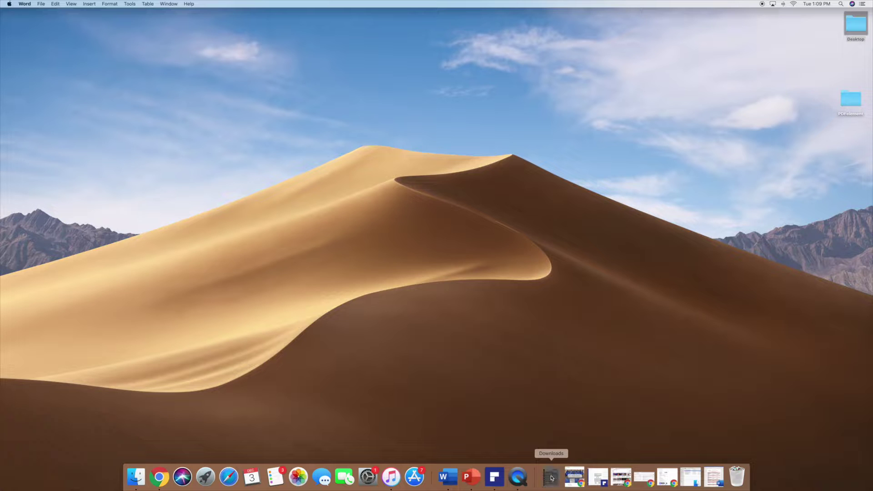
Open the exported Registration Forms PDF in Preview and browse through pages 1 to 3.
{"action": "left_click", "coordinate": [549, 453]}
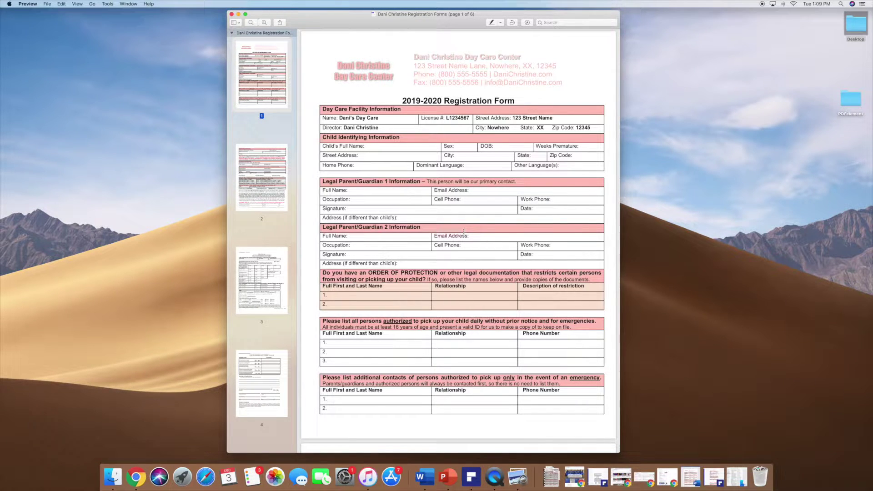
{"action": "scroll", "coordinate": [464, 231], "scroll_direction": "down", "scroll_amount": 5}
{"action": "scroll", "coordinate": [463, 231], "scroll_direction": "up", "scroll_amount": 5}
{"action": "scroll", "coordinate": [463, 231], "scroll_direction": "down", "scroll_amount": 8}
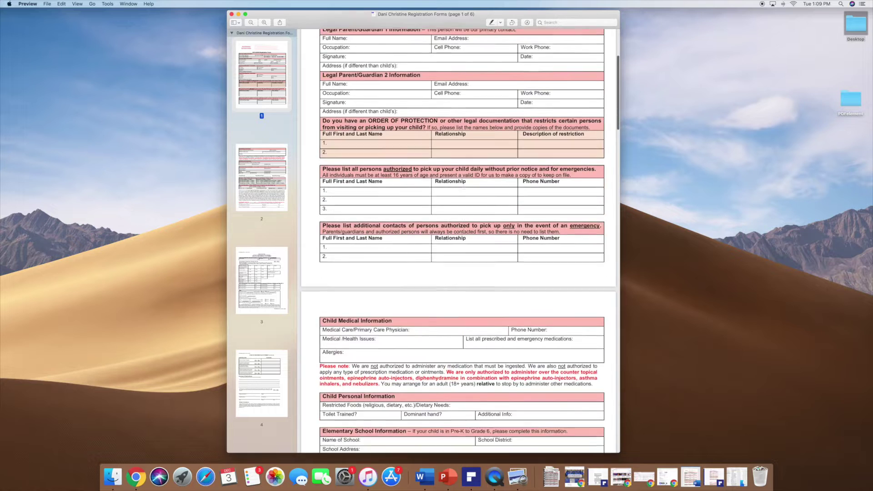
{"action": "scroll", "coordinate": [464, 231], "scroll_direction": "up", "scroll_amount": 5}
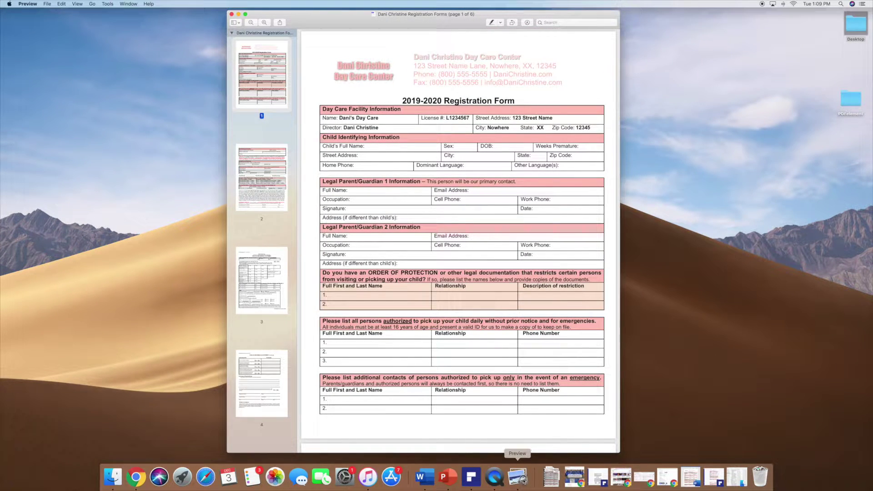
{"action": "scroll", "coordinate": [466, 167], "scroll_direction": "down", "scroll_amount": 5}
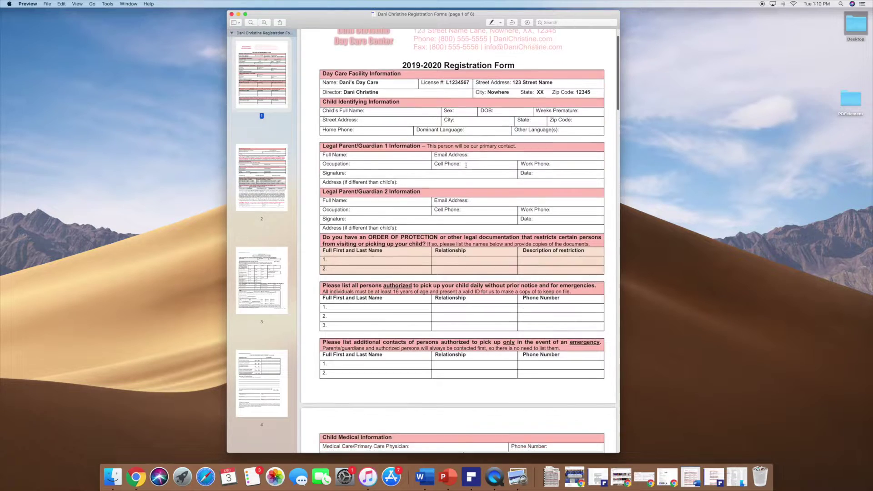
{"action": "scroll", "coordinate": [466, 167], "scroll_direction": "down", "scroll_amount": 20}
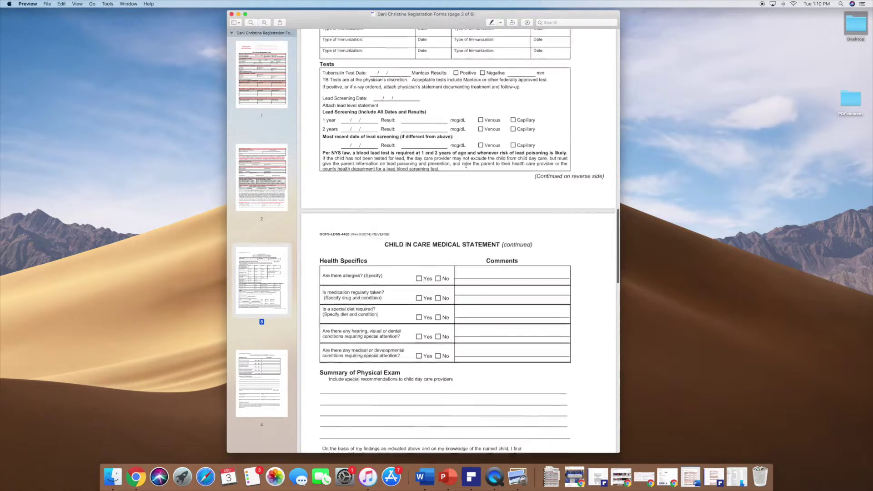
{"action": "scroll", "coordinate": [465, 166], "scroll_direction": "down", "scroll_amount": 20}
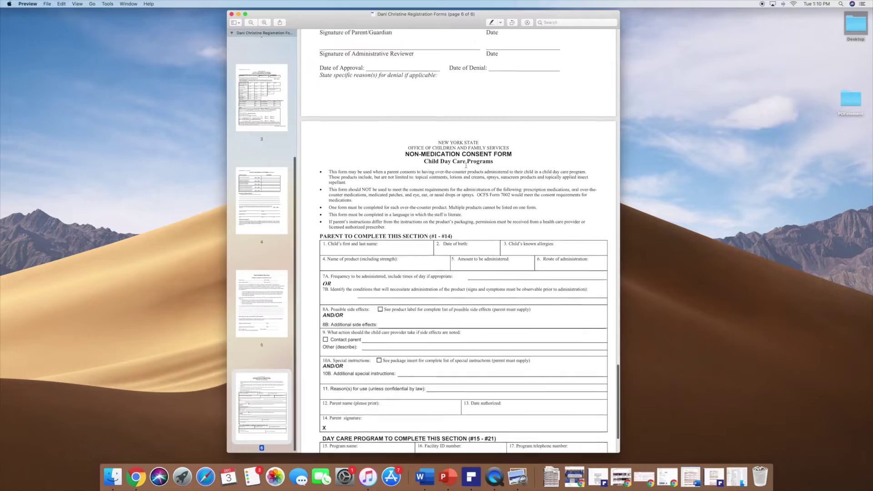
{"action": "scroll", "coordinate": [466, 165], "scroll_direction": "up", "scroll_amount": 20}
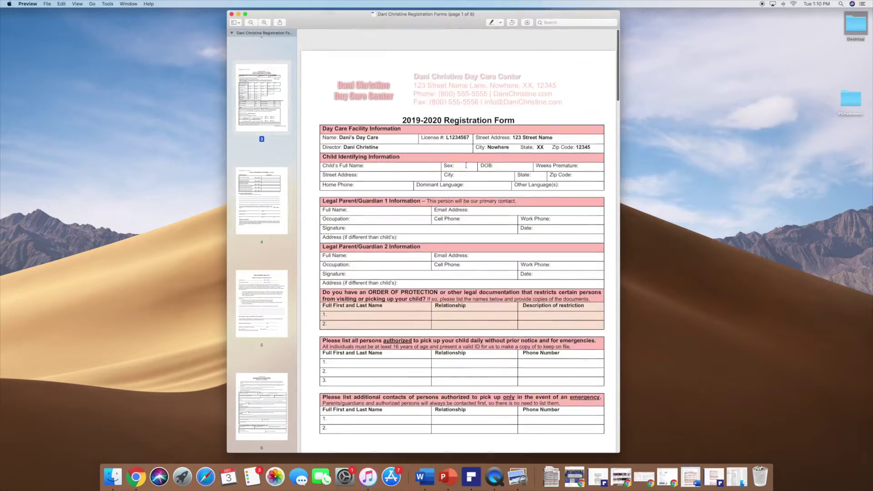
{"action": "left_click", "coordinate": [264, 155]}
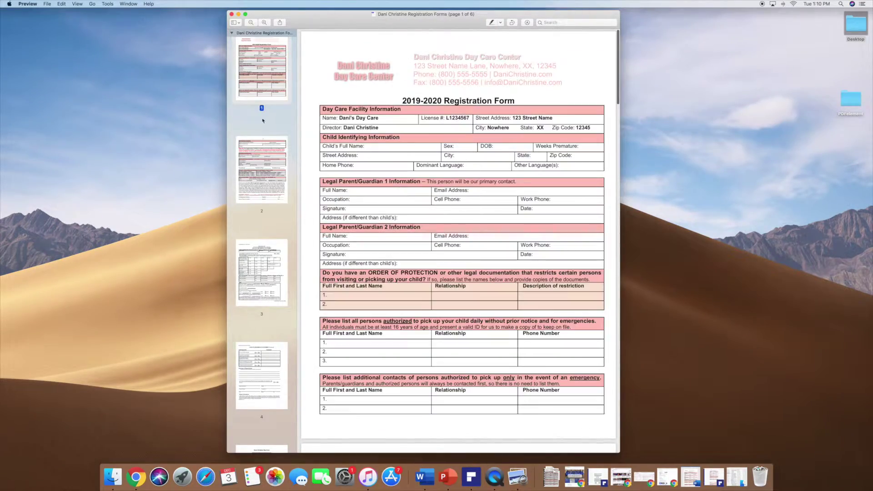
{"action": "left_click", "coordinate": [264, 155]}
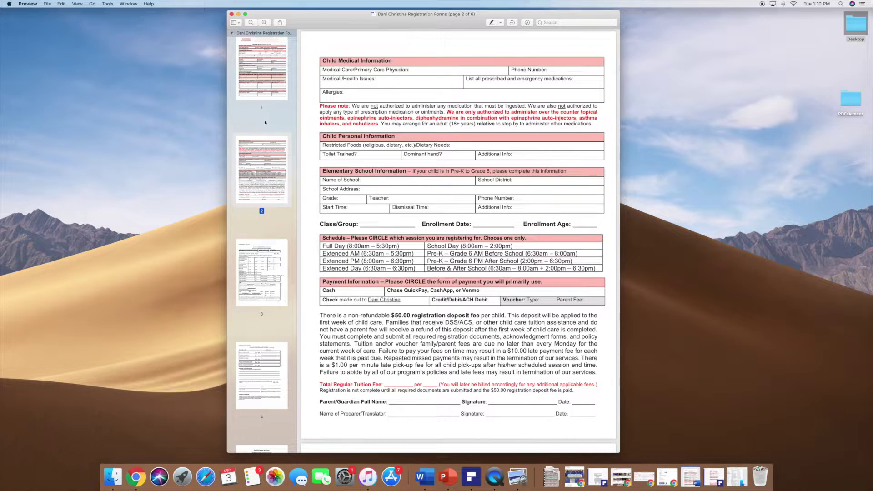
{"action": "left_click", "coordinate": [269, 275]}
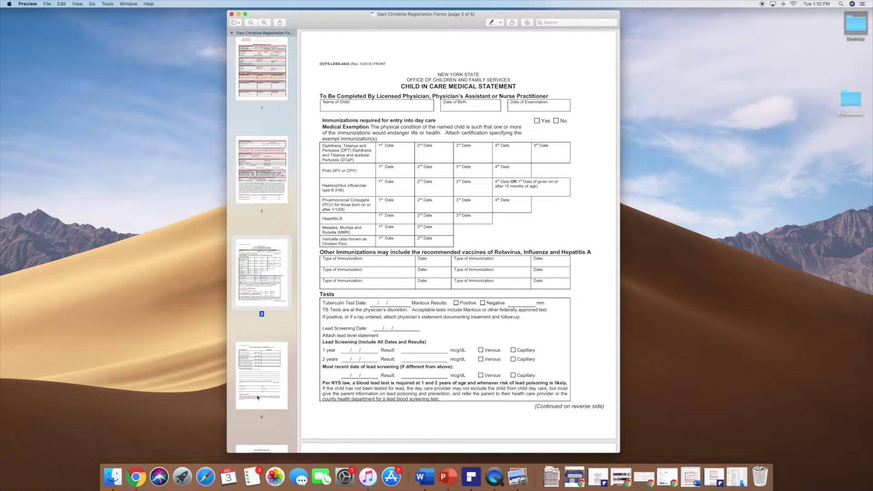
Show Preview's markup tools, select then clear Medical Exemption text, and restore the header email.
{"action": "left_click", "coordinate": [525, 23]}
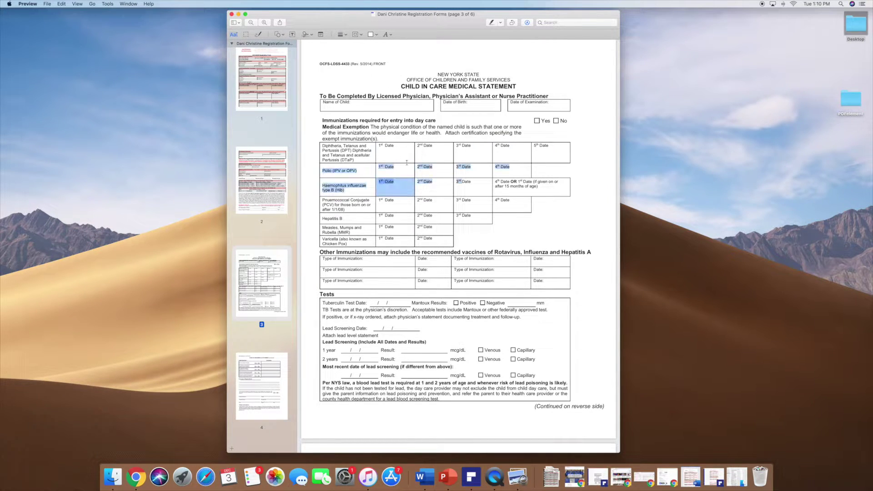
{"action": "mouse_move", "coordinate": [402, 133]}
{"action": "left_mouse_down"}
{"action": "mouse_move", "coordinate": [363, 128]}
{"action": "mouse_move", "coordinate": [395, 135]}
{"action": "left_mouse_up"}
{"action": "left_click", "coordinate": [364, 128]}
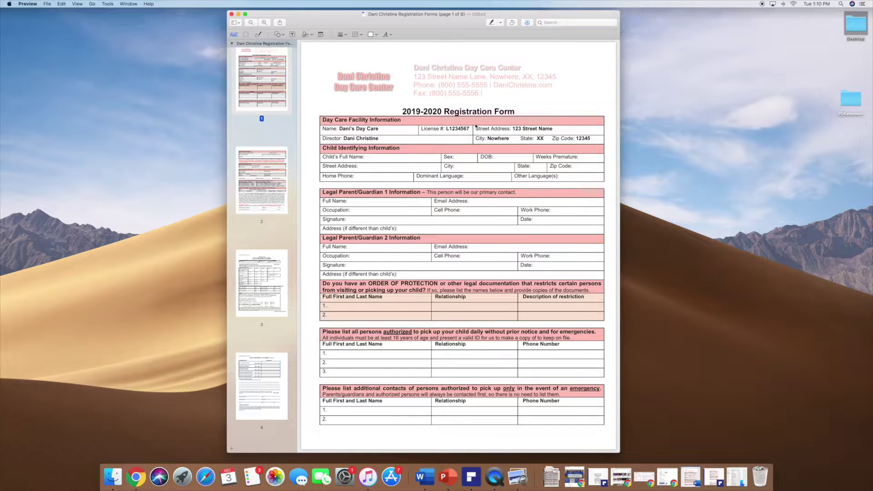
{"action": "key", "text": "super+v"}
Move the document window over to the left side of the screen.
{"action": "left_click_drag", "start_coordinate": [368, 24], "coordinate": [281, 15]}
{"action": "left_click_drag", "start_coordinate": [336, 18], "coordinate": [296, 18]}
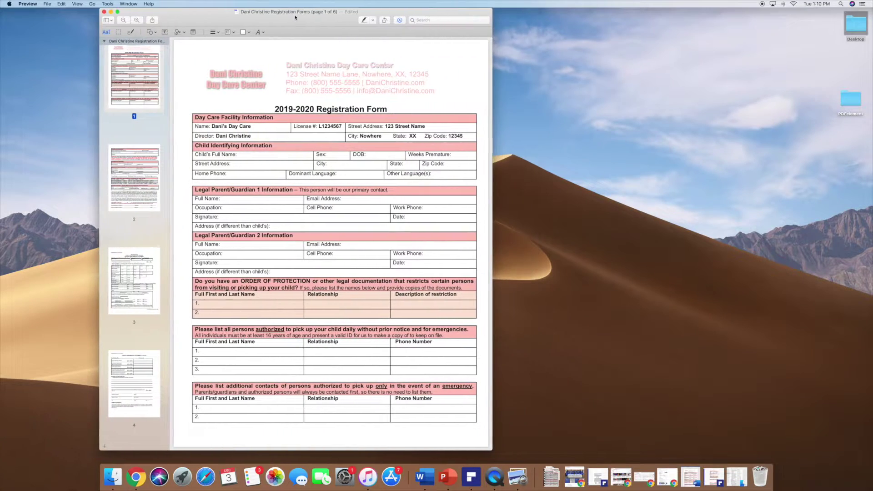
{"action": "scroll", "coordinate": [345, 268], "scroll_direction": "down", "scroll_amount": 15}
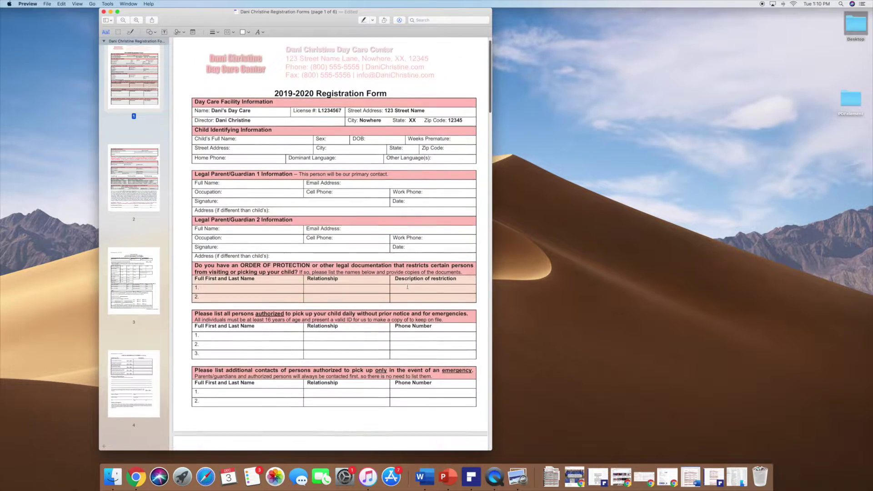
{"action": "scroll", "coordinate": [413, 277], "scroll_direction": "up", "scroll_amount": 15}
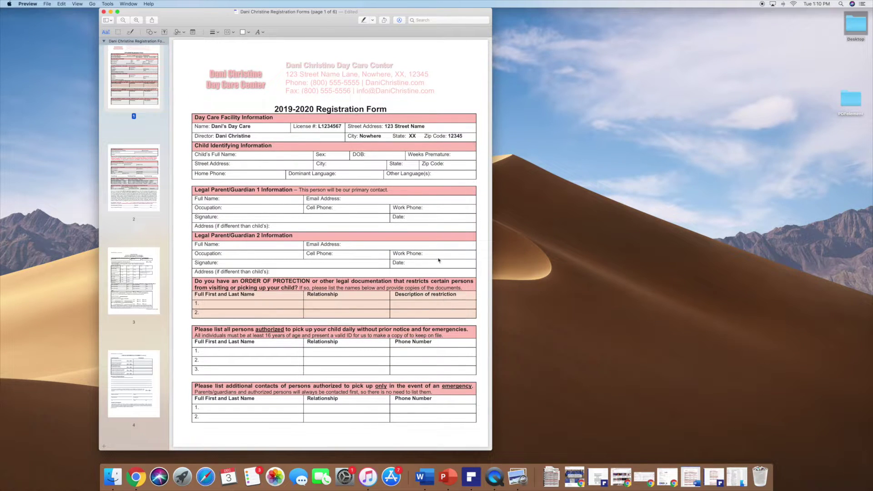
{"action": "left_click_drag", "start_coordinate": [364, 12], "coordinate": [344, 12]}
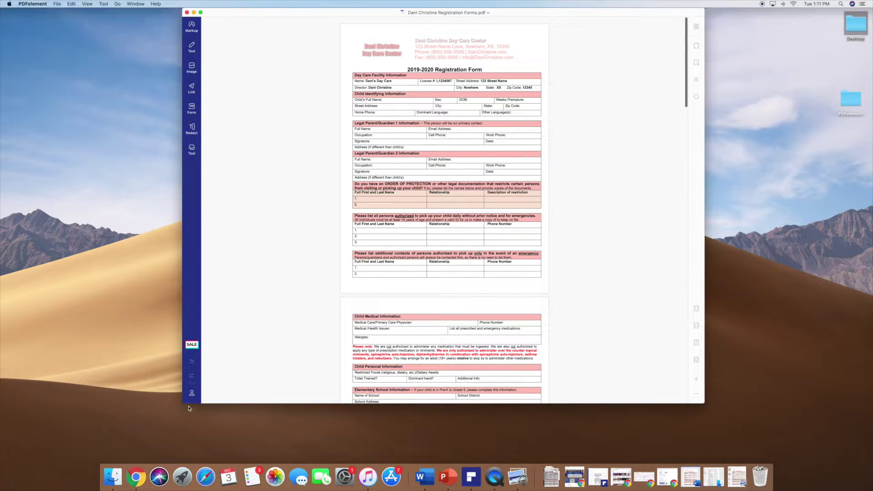
Stretch the PDFelement window taller so more of the form's first page shows.
{"action": "left_click_drag", "start_coordinate": [185, 403], "coordinate": [189, 464]}
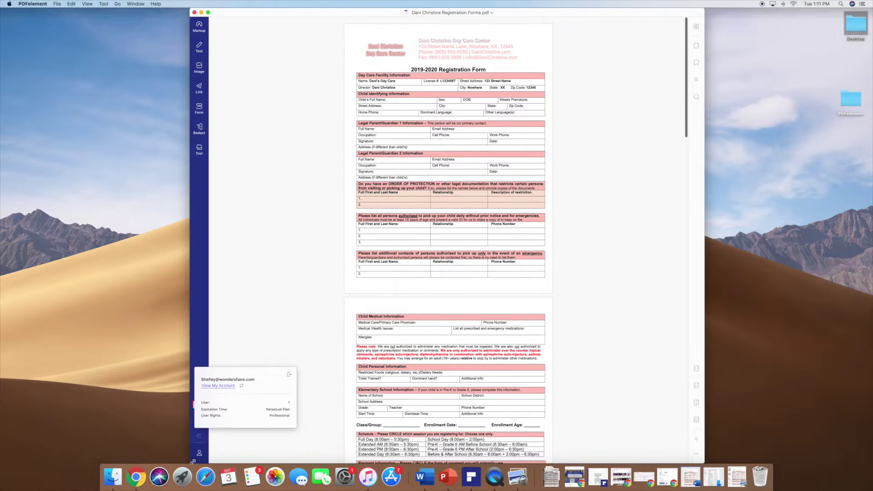
{"action": "scroll", "coordinate": [474, 284], "scroll_direction": "down", "scroll_amount": 5}
{"action": "scroll", "coordinate": [474, 286], "scroll_direction": "up", "scroll_amount": 6}
{"action": "scroll", "coordinate": [475, 286], "scroll_direction": "down", "scroll_amount": 3}
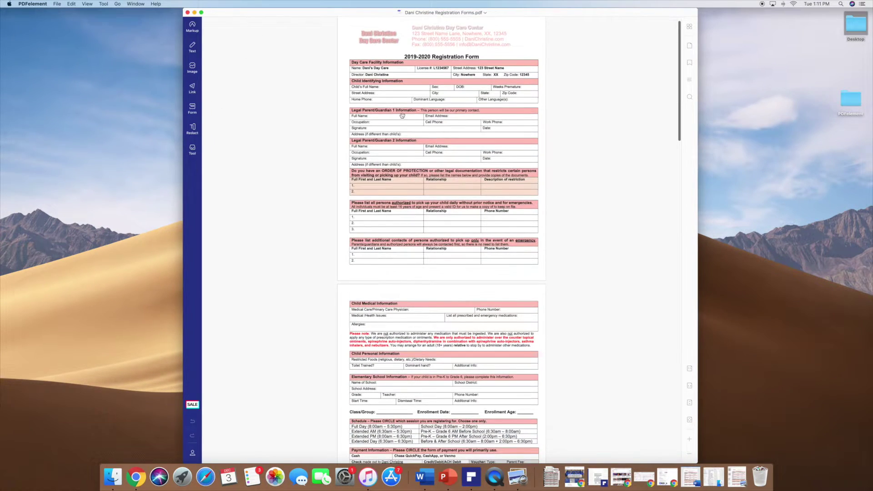
{"action": "scroll", "coordinate": [581, 127], "scroll_direction": "up", "scroll_amount": 2}
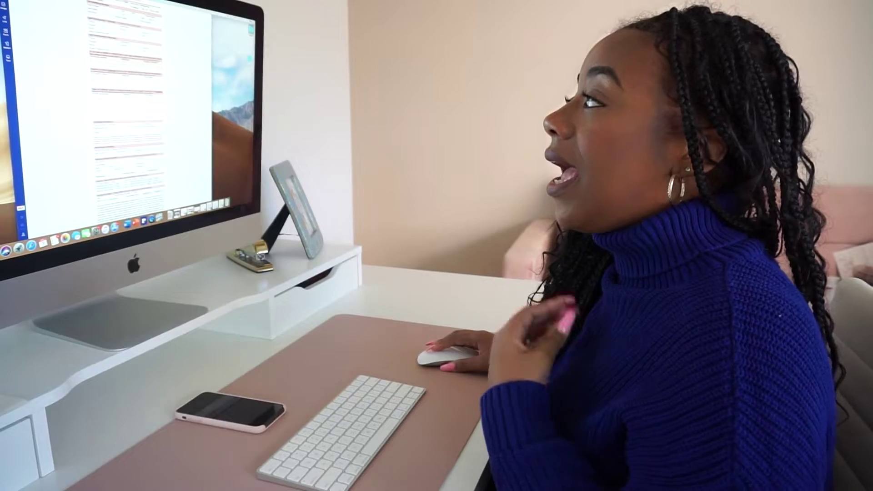
{"action": "scroll", "coordinate": [128, 105], "scroll_direction": "up", "scroll_amount": 5}
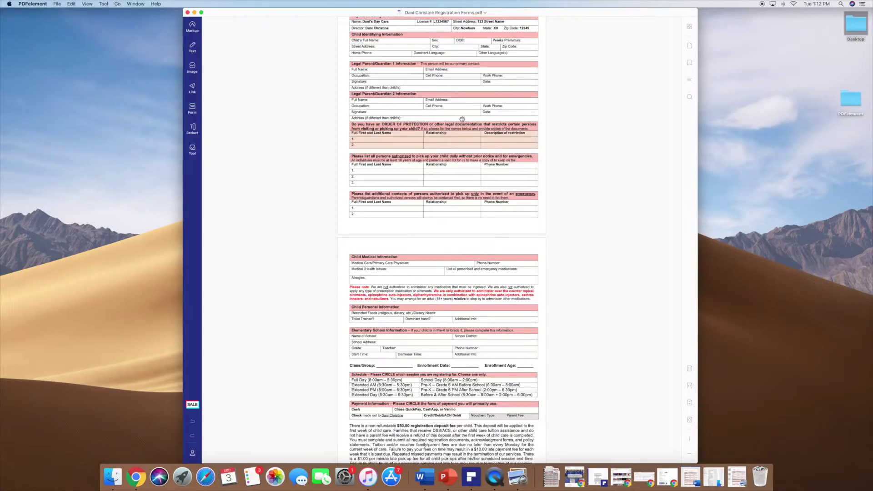
{"action": "scroll", "coordinate": [462, 119], "scroll_direction": "up", "scroll_amount": 10}
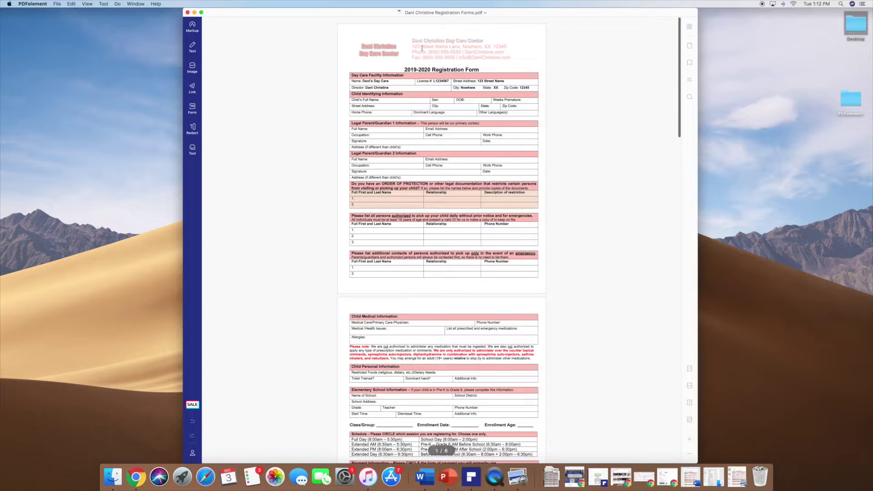
Shrink the PDFelement window and zoom the form page in to 140%.
{"action": "left_click_drag", "start_coordinate": [698, 8], "coordinate": [623, 25]}
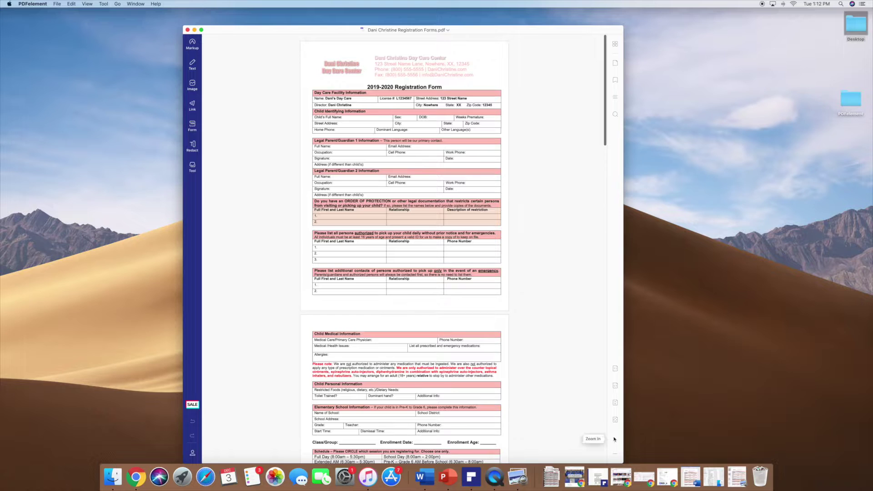
{"action": "left_click", "coordinate": [615, 438]}
{"action": "left_click", "coordinate": [615, 439]}
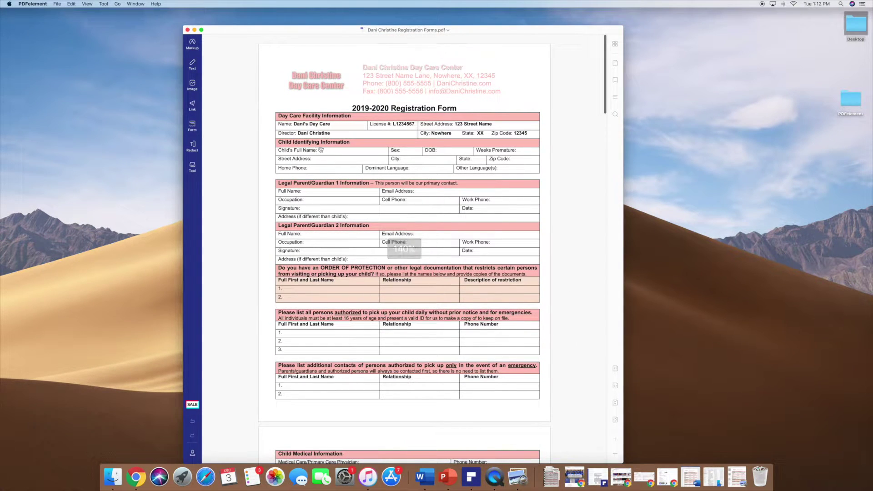
Switch to text editing and delete the Child's Full Name label wording.
{"action": "left_click", "coordinate": [192, 64]}
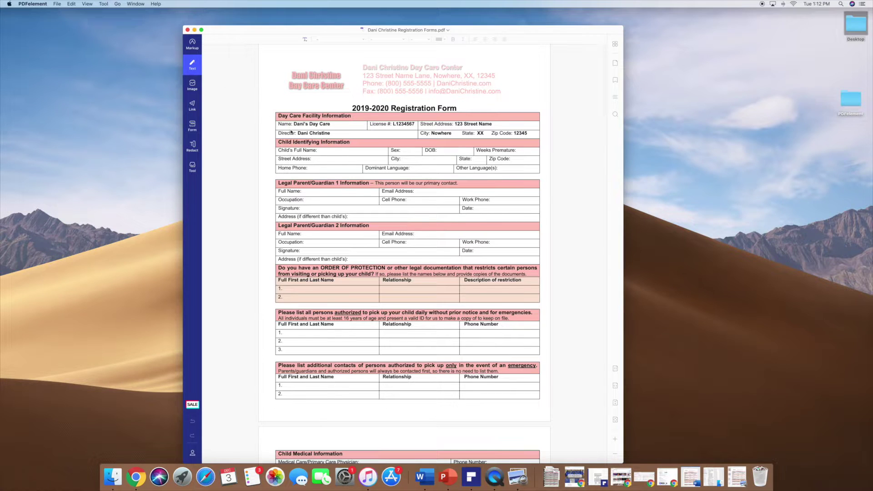
{"action": "left_click", "coordinate": [320, 152]}
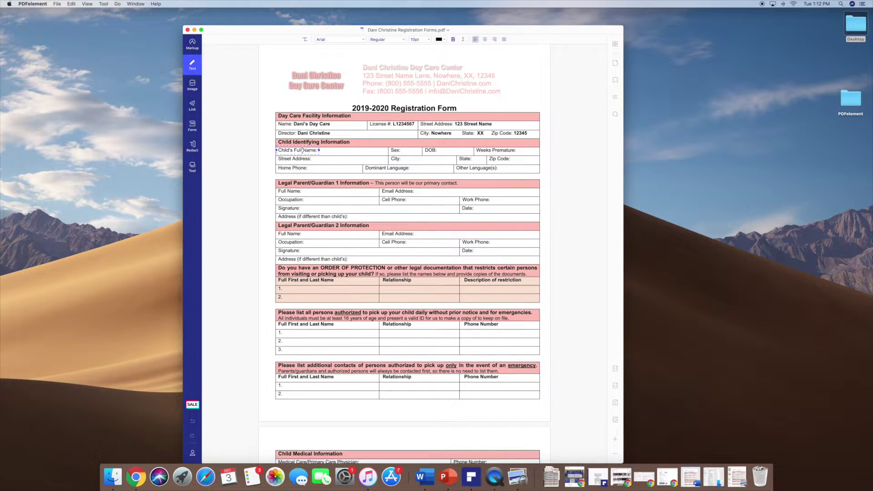
{"action": "left_click", "coordinate": [322, 157]}
{"action": "left_click_drag", "start_coordinate": [317, 150], "coordinate": [289, 150]}
{"action": "key", "text": "BackSpace"}
{"action": "key", "text": "BackSpace"}
{"action": "key", "text": "BackSpace"}
{"action": "key", "text": "BackSpace"}
{"action": "key", "text": "BackSpace"}
{"action": "key", "text": "BackSpace"}
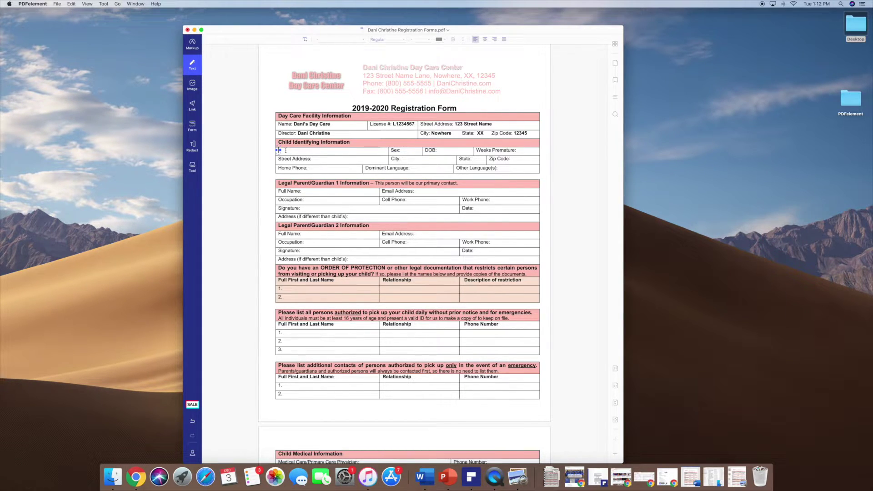
Enter the child's full name there and widen its box to fit one line.
{"action": "left_click_drag", "start_coordinate": [302, 152], "coordinate": [322, 151]}
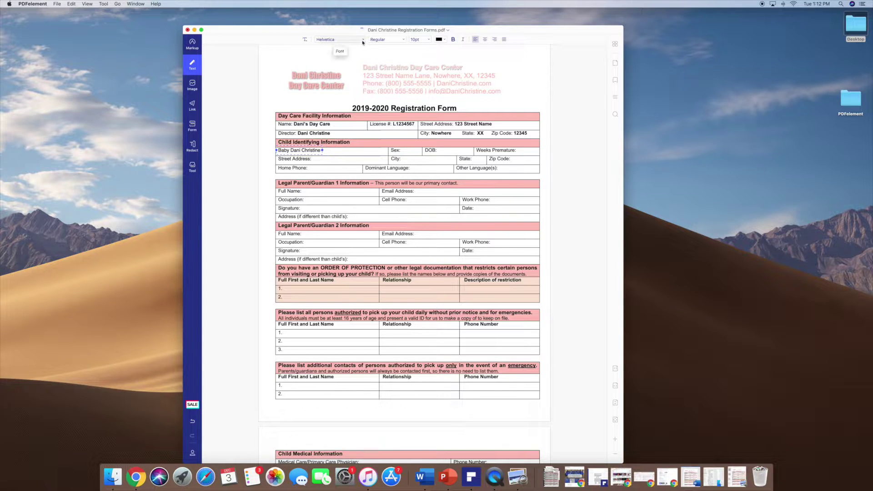
{"action": "left_click", "coordinate": [341, 39]}
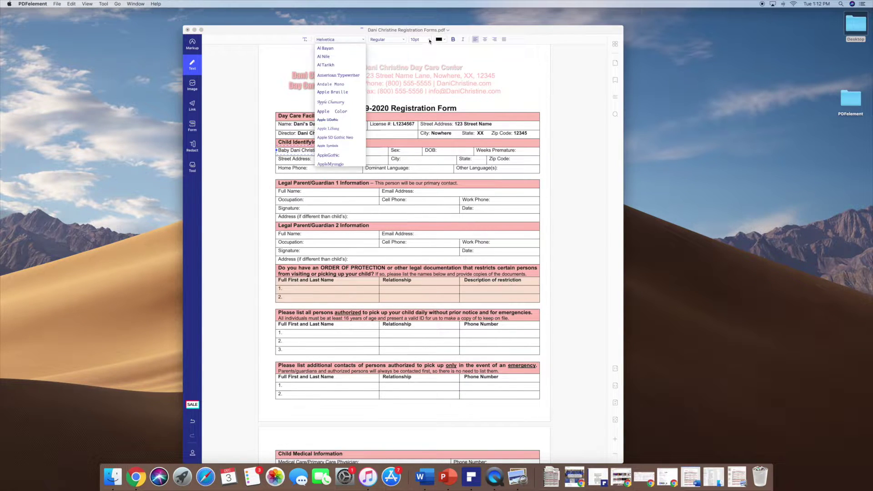
{"action": "left_click", "coordinate": [428, 41]}
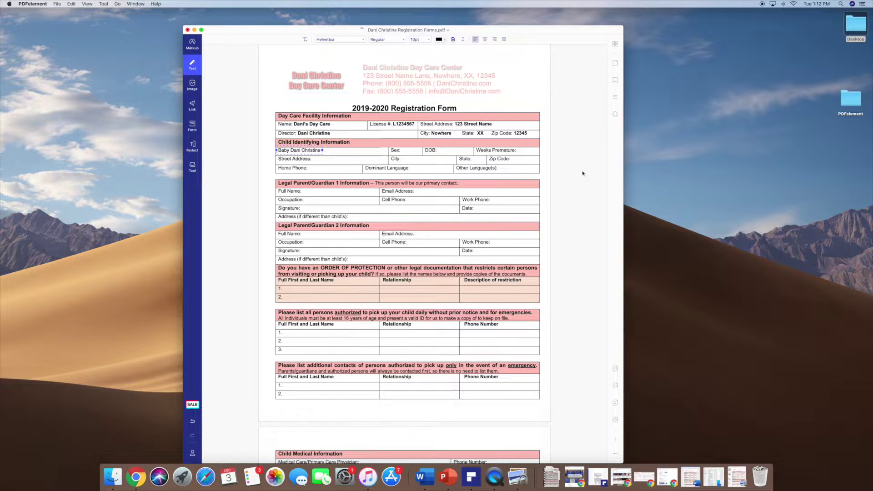
{"action": "scroll", "coordinate": [587, 193], "scroll_direction": "up", "scroll_amount": 1}
{"action": "left_click", "coordinate": [370, 116]}
{"action": "scroll", "coordinate": [431, 143], "scroll_direction": "down", "scroll_amount": 5}
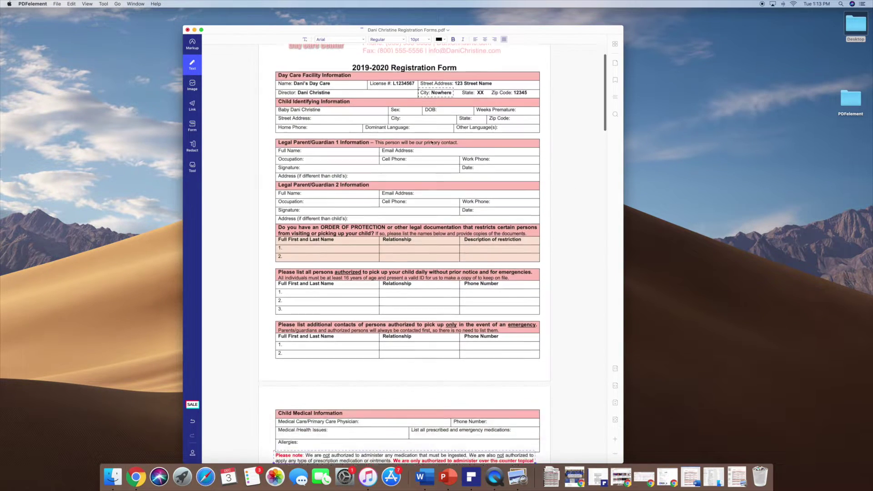
{"action": "scroll", "coordinate": [432, 142], "scroll_direction": "up", "scroll_amount": 5}
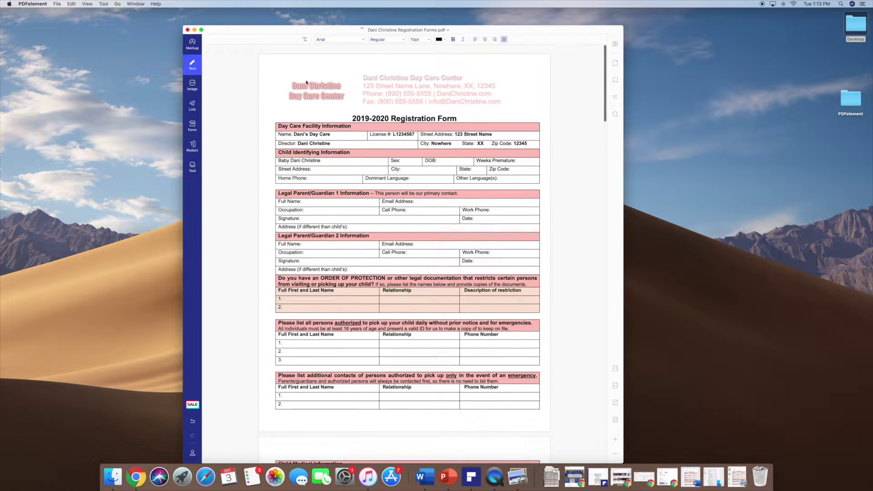
{"action": "left_click_drag", "start_coordinate": [274, 38], "coordinate": [267, 2]}
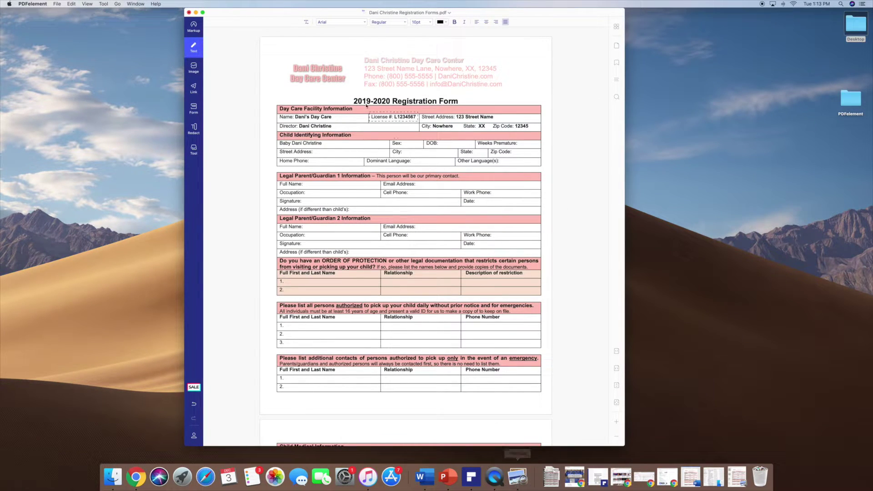
{"action": "left_click_drag", "start_coordinate": [244, 17], "coordinate": [243, 21]}
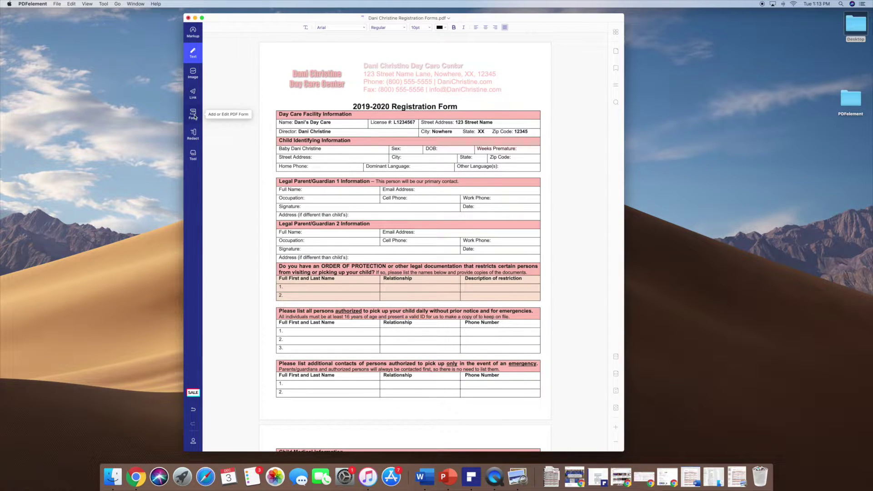
{"action": "scroll", "coordinate": [392, 77], "scroll_direction": "down", "scroll_amount": 3}
{"action": "scroll", "coordinate": [392, 77], "scroll_direction": "up", "scroll_amount": 3}
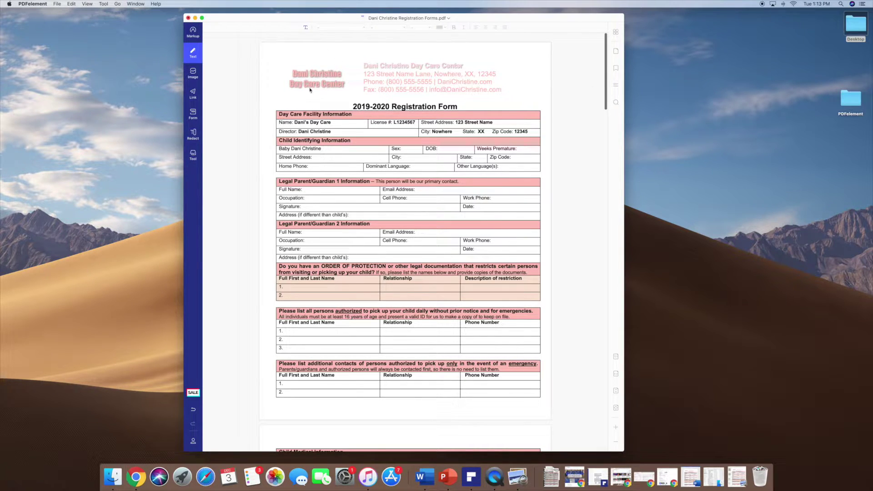
Drag the day care logo toward the page's top-left corner, undoing the final move.
{"action": "left_click", "coordinate": [194, 78]}
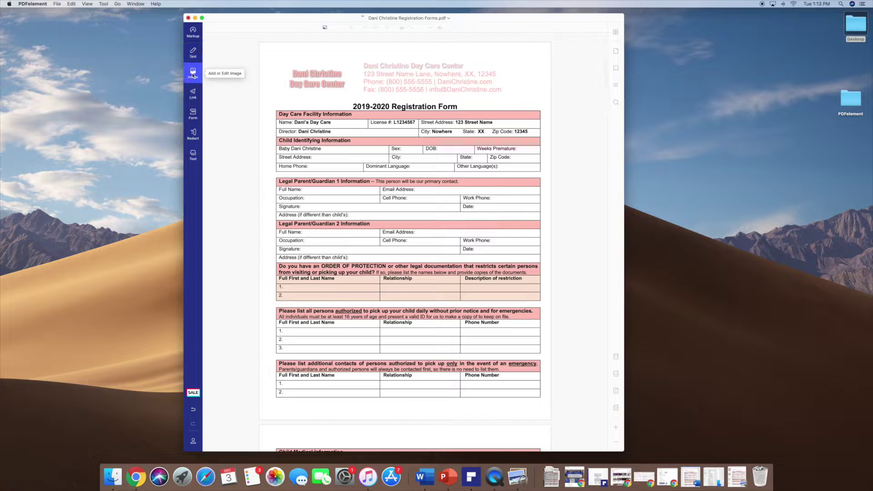
{"action": "left_click_drag", "start_coordinate": [313, 85], "coordinate": [332, 83]}
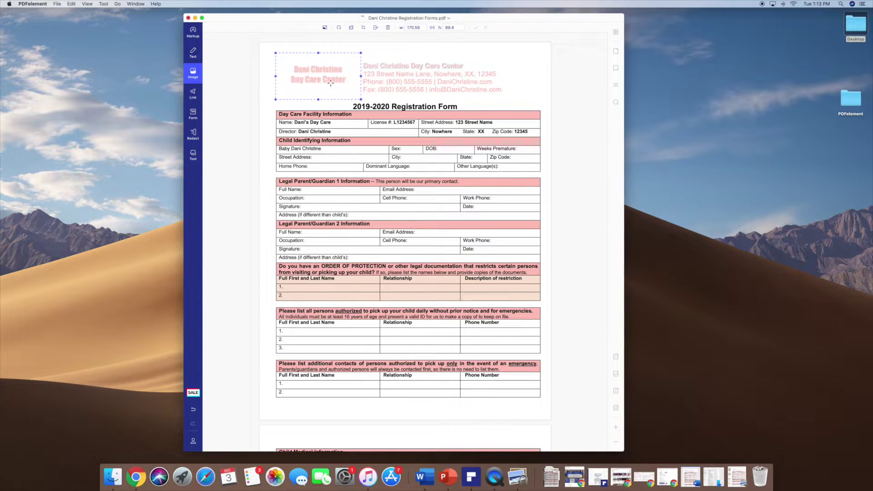
{"action": "left_click_drag", "start_coordinate": [320, 80], "coordinate": [325, 75]}
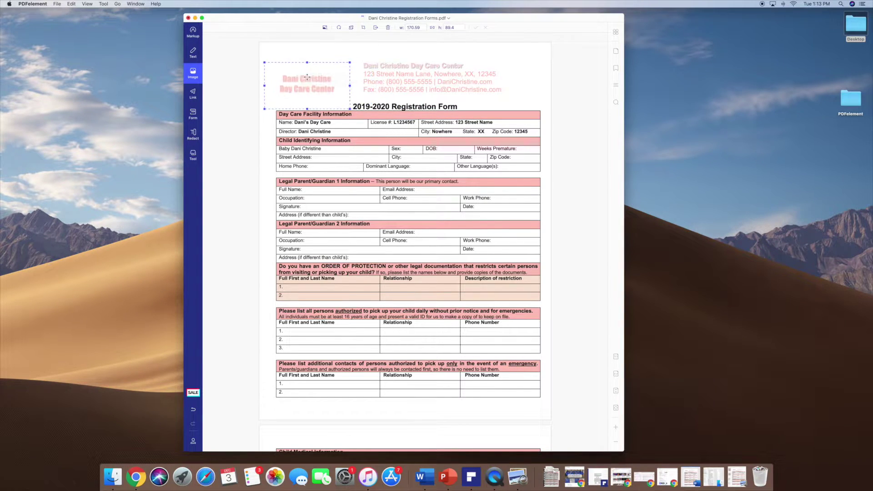
{"action": "left_click_drag", "start_coordinate": [305, 83], "coordinate": [293, 64]}
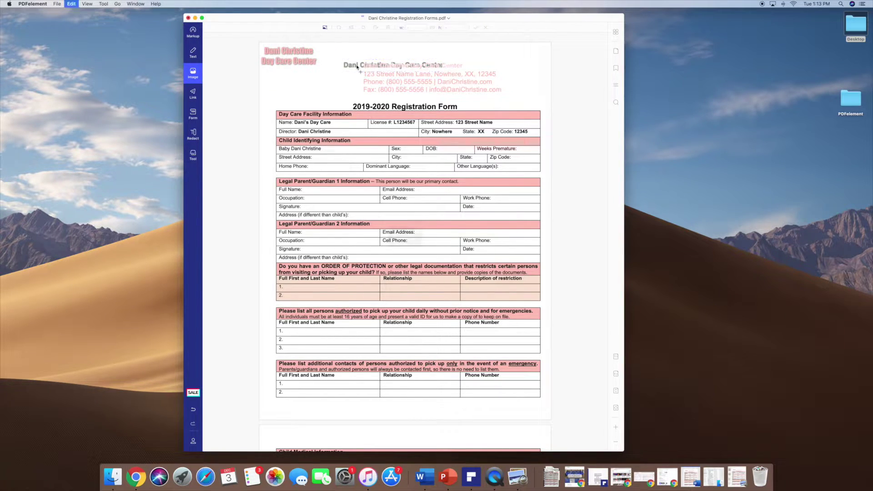
{"action": "key", "text": "super+z"}
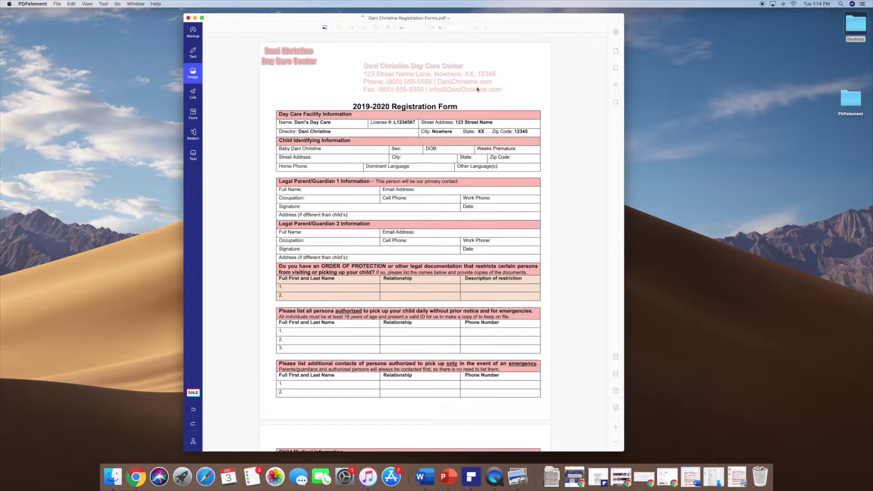
{"action": "left_click", "coordinate": [193, 31]}
{"action": "scroll", "coordinate": [409, 227], "scroll_direction": "up", "scroll_amount": 5}
{"action": "left_click", "coordinate": [191, 53]}
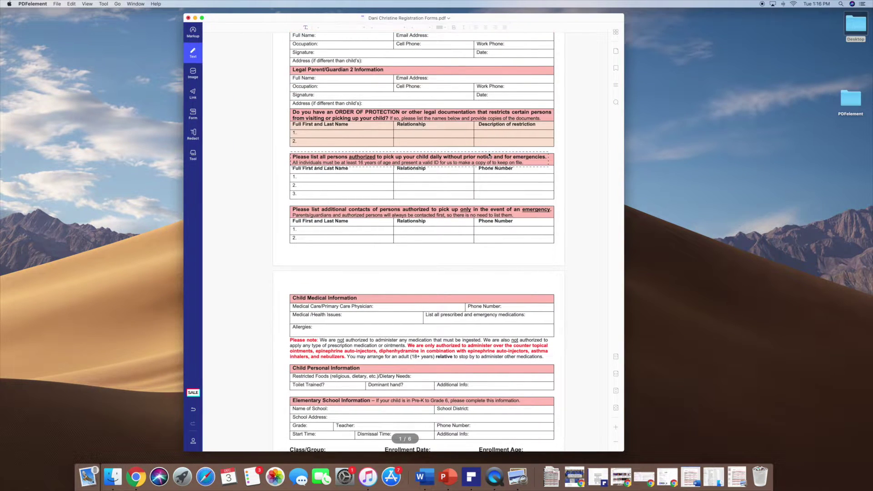
{"action": "scroll", "coordinate": [463, 66], "scroll_direction": "up", "scroll_amount": 4}
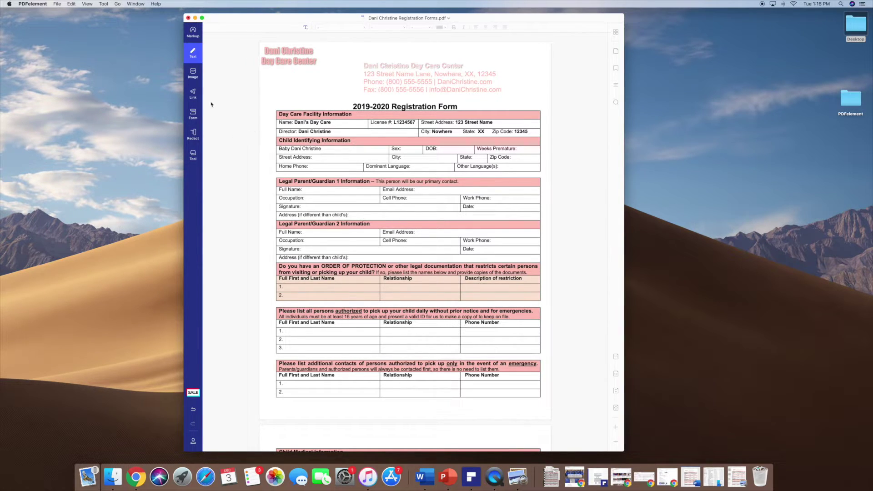
Link the DaniChristine.com header text to the Danichristine.com website and test it in preview.
{"action": "left_click", "coordinate": [198, 86]}
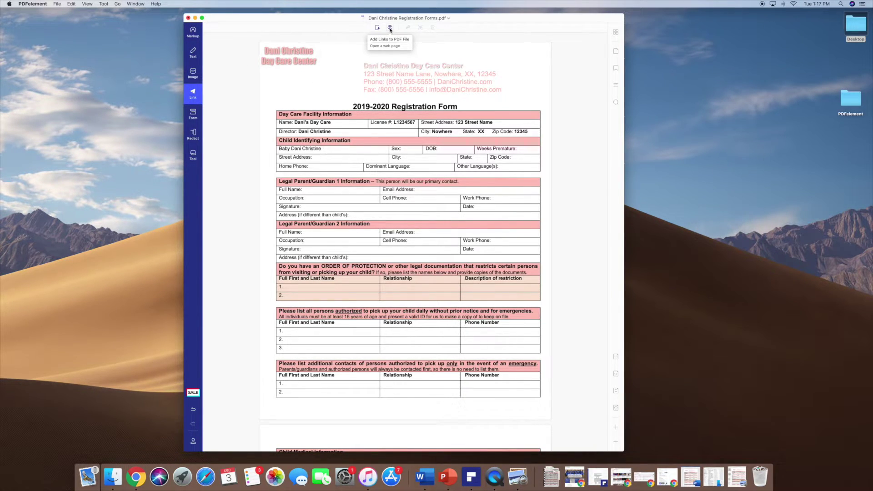
{"action": "left_click", "coordinate": [389, 28]}
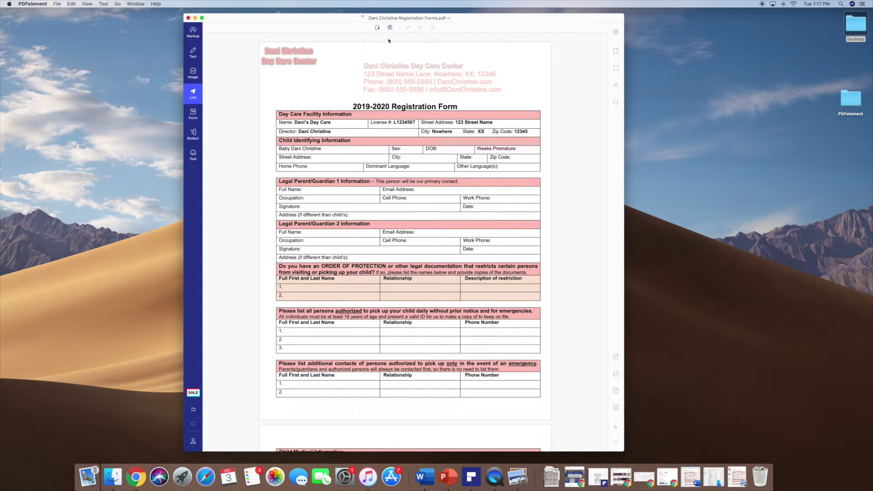
{"action": "left_click_drag", "start_coordinate": [438, 78], "coordinate": [495, 87]}
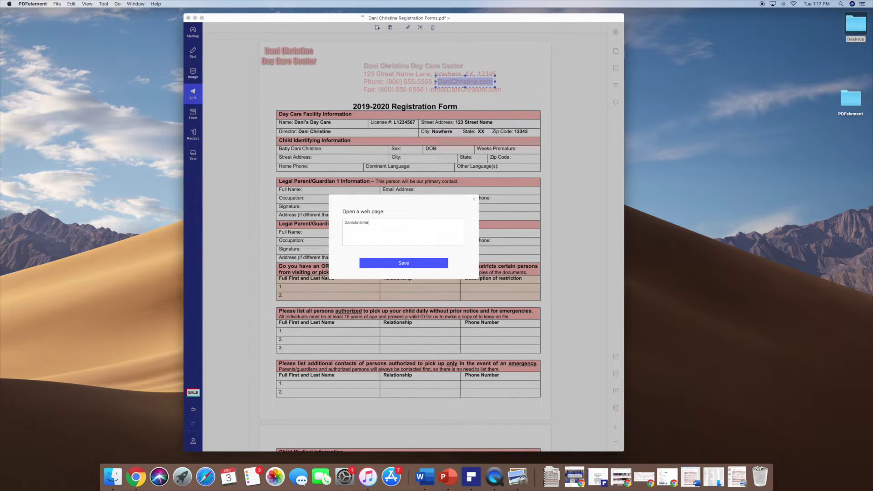
{"action": "left_click", "coordinate": [417, 263]}
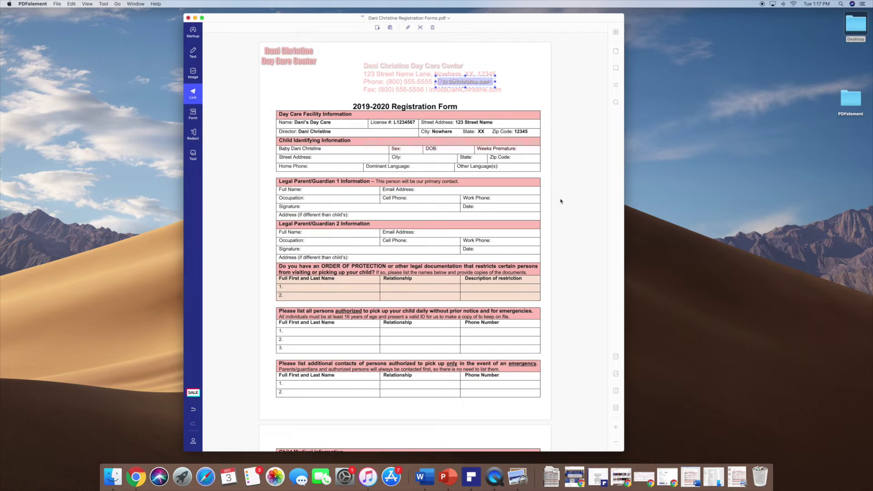
{"action": "left_click", "coordinate": [421, 28]}
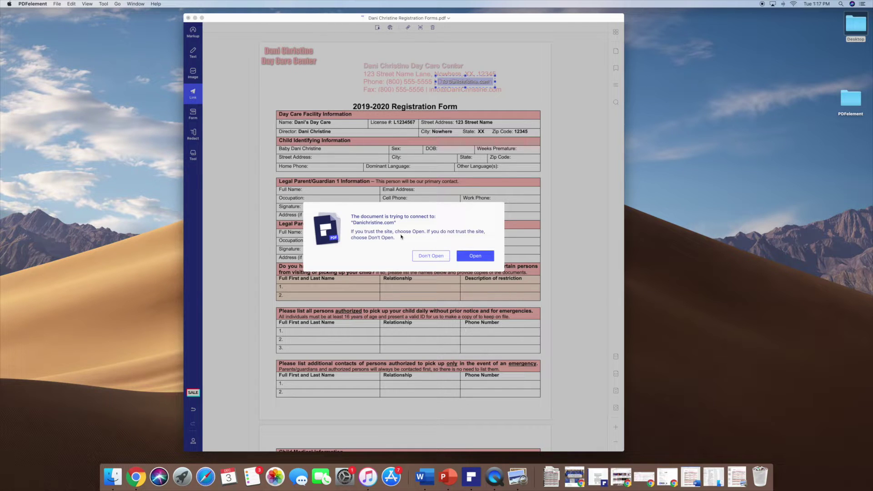
{"action": "left_click", "coordinate": [473, 257]}
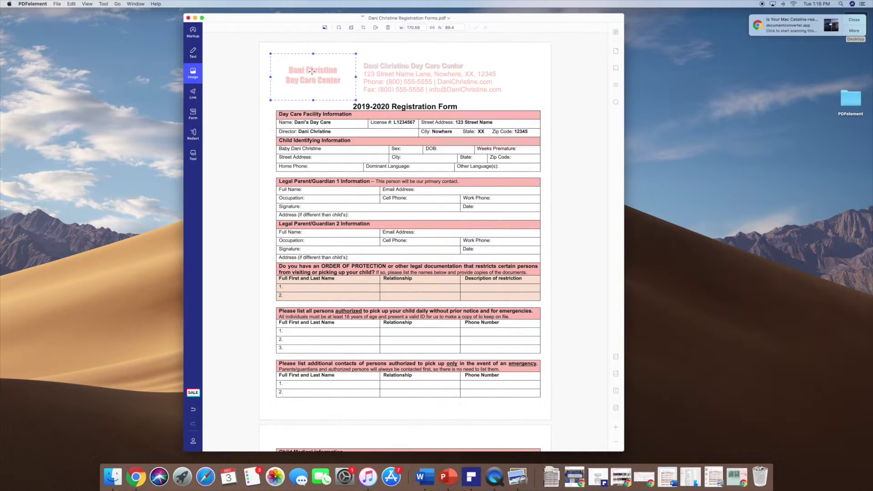
Move the logo back beside the day care header and bring up the sidebar's Tool list.
{"action": "left_click_drag", "start_coordinate": [309, 71], "coordinate": [308, 71]}
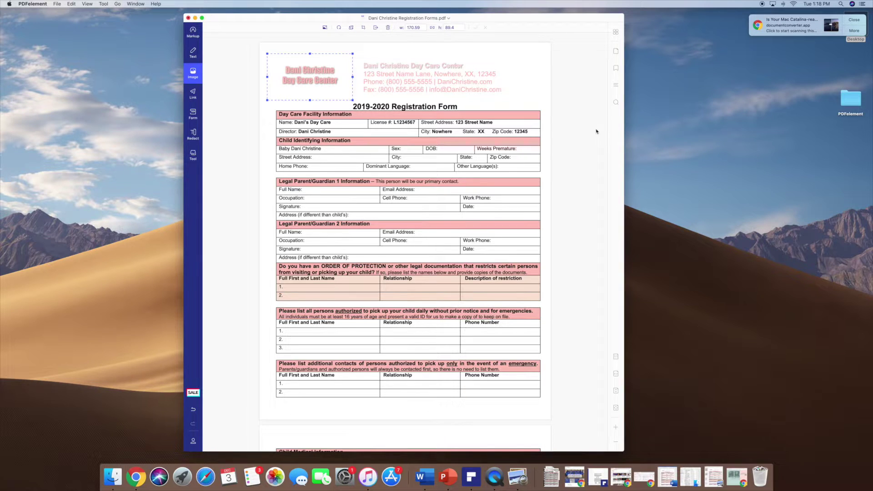
{"action": "mouse_move", "coordinate": [317, 75]}
{"action": "left_mouse_down"}
{"action": "mouse_move", "coordinate": [304, 62]}
{"action": "mouse_move", "coordinate": [323, 77]}
{"action": "left_mouse_up"}
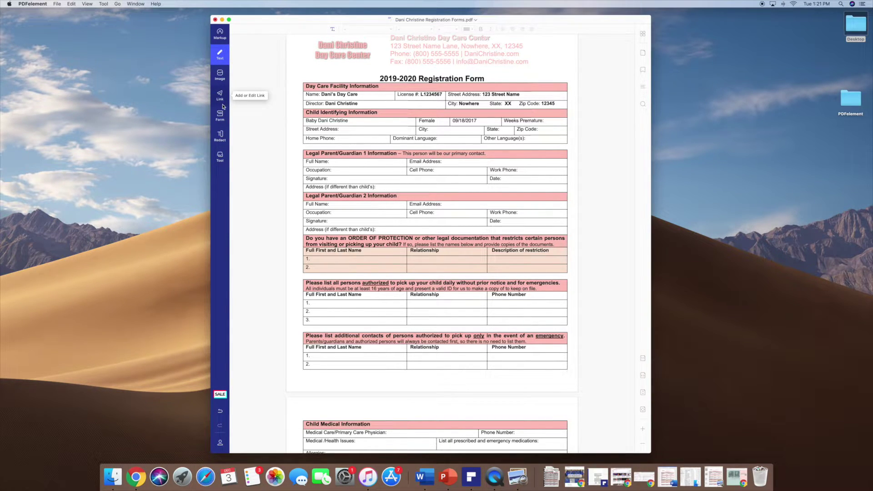
{"action": "left_click", "coordinate": [224, 157]}
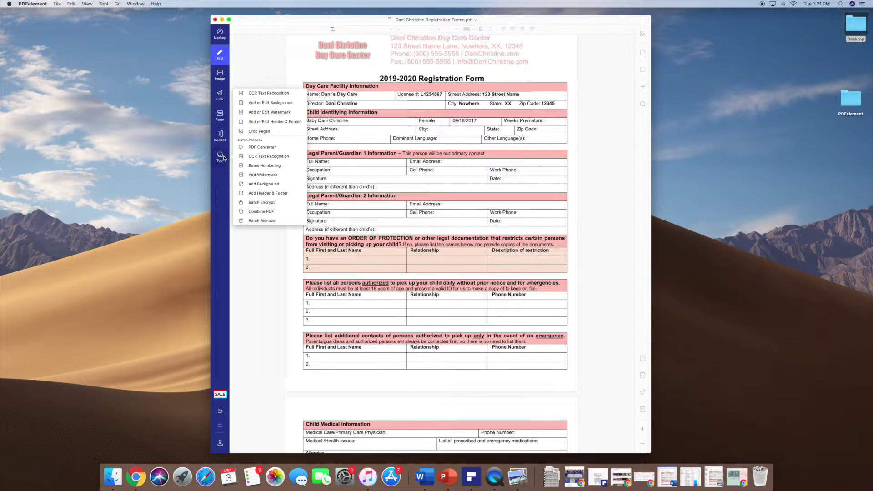